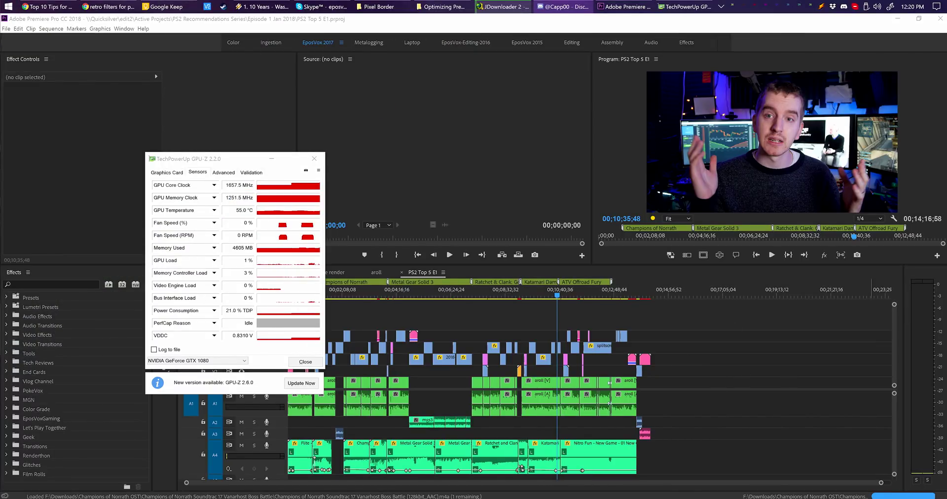
- Export the PS2 Top 5 E1 sequence from the Ctrl+M export settings
left_click(734, 396)
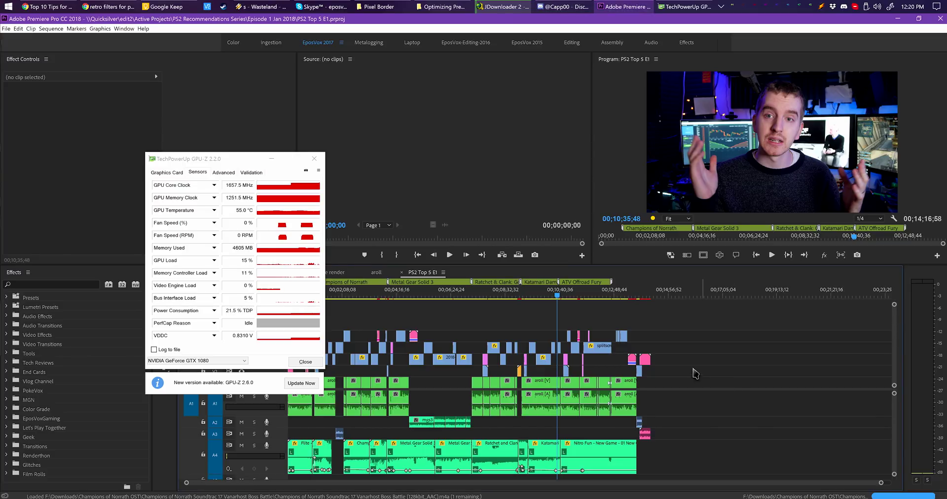
key("ctrl+m")
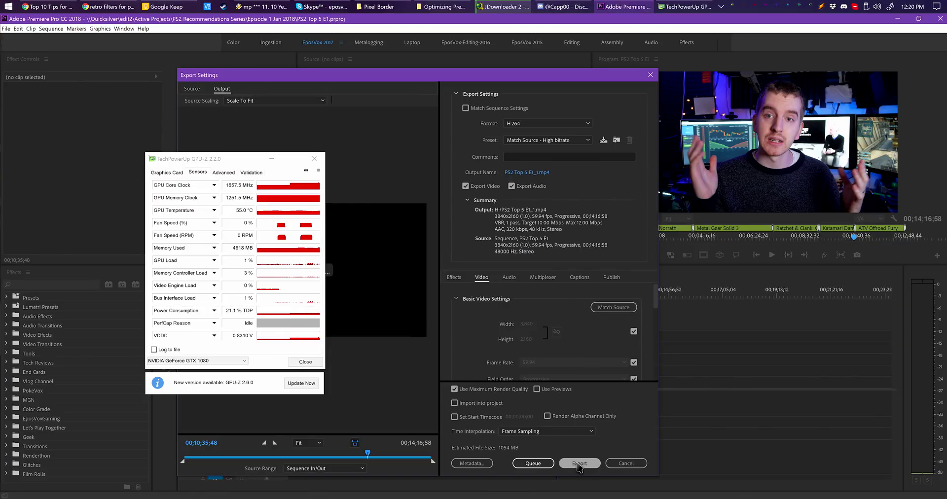
left_click(579, 464)
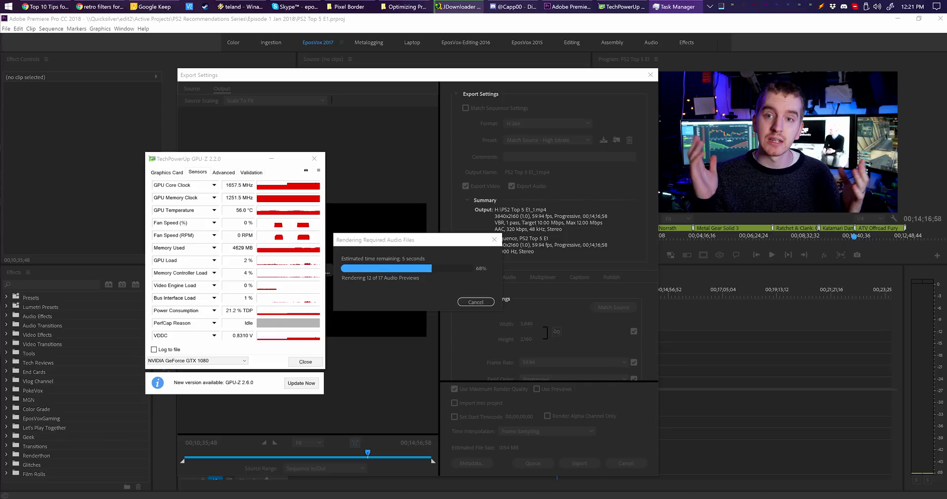
- Place Task Manager's compact CPU graphs beside the encoding progress
left_click_drag(945, 86, 658, 113)
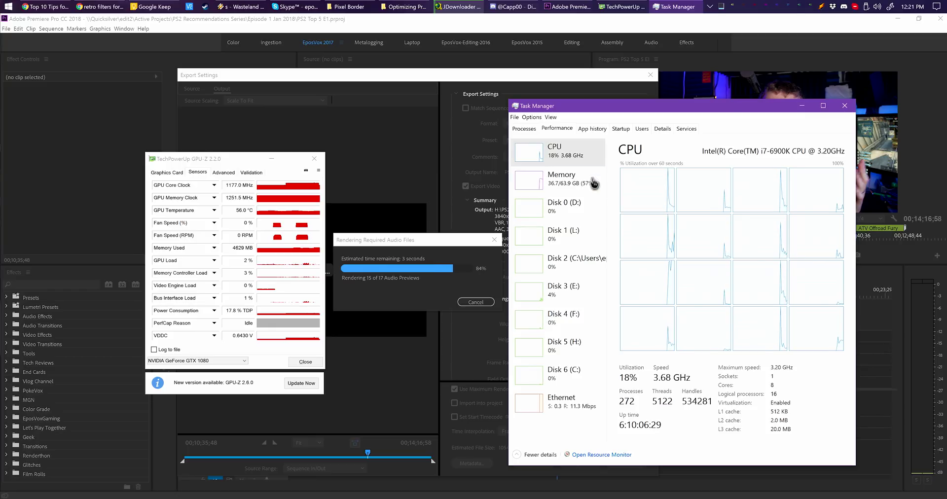
left_click(550, 117)
left_click(669, 217)
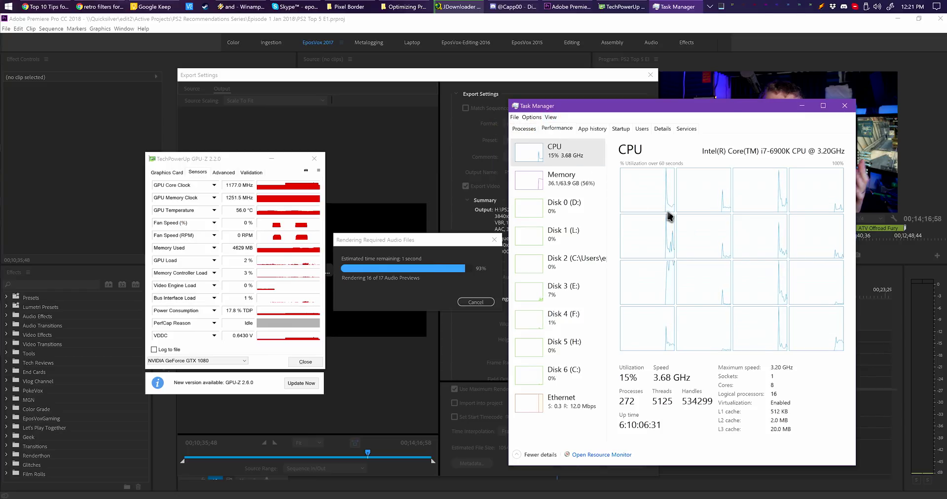
left_click(677, 237)
left_click_drag(629, 118, 444, 259)
left_click(437, 202)
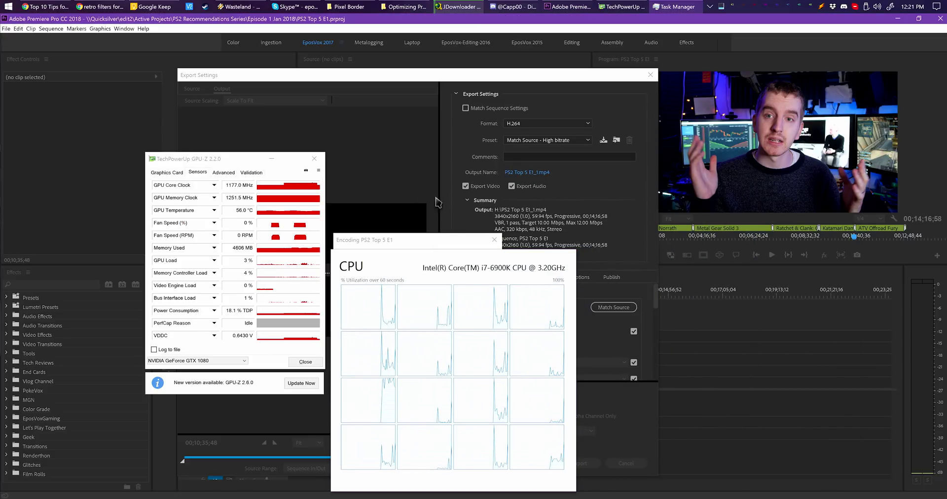
left_click_drag(473, 296, 469, 275)
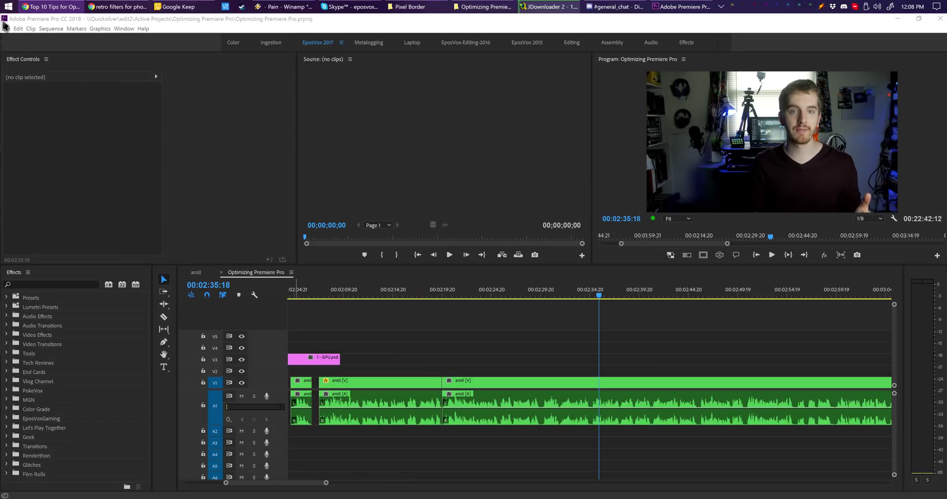
left_click(4, 24)
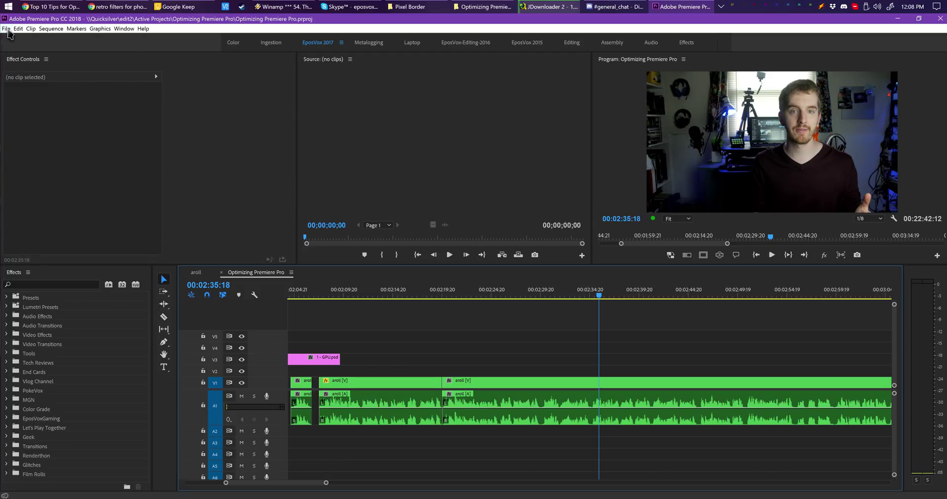
left_click(7, 30)
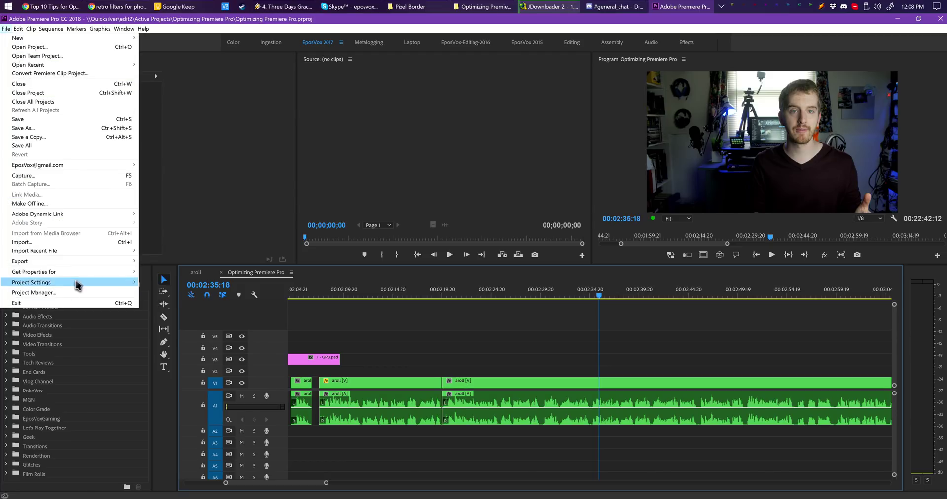
mouse_move(79, 286)
left_click(158, 282)
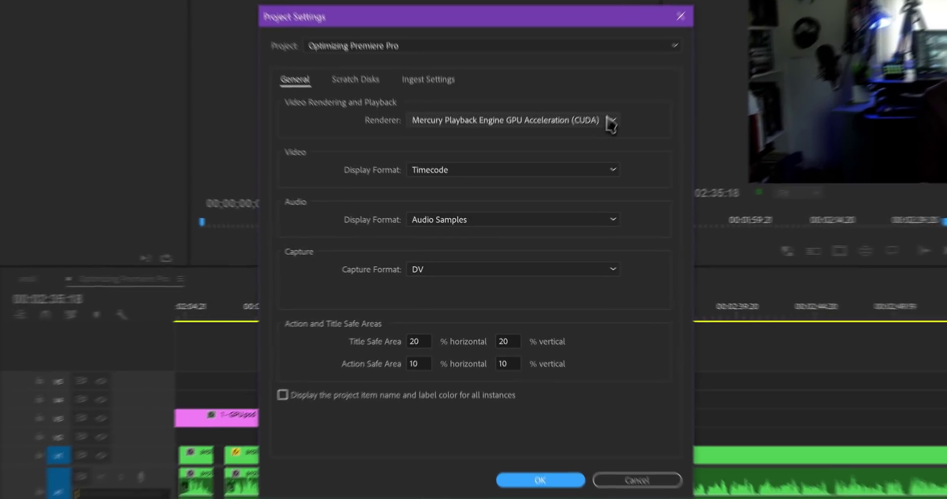
left_click(563, 174)
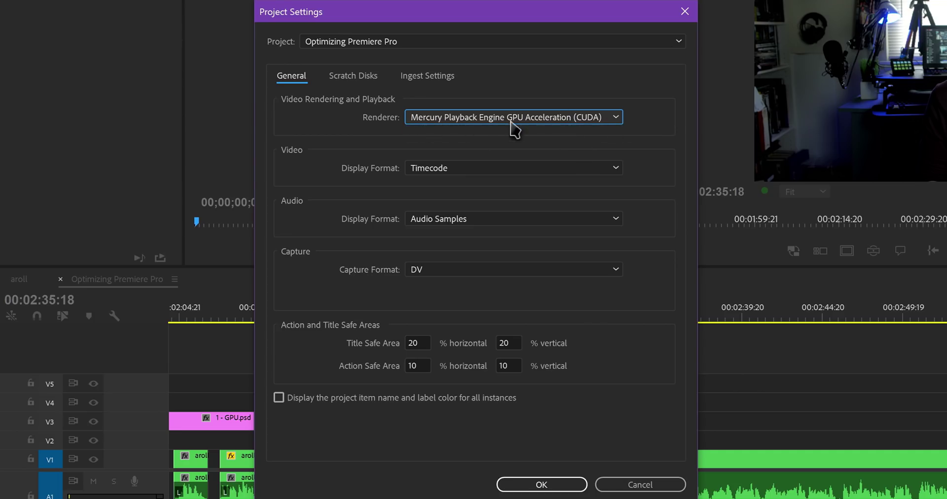
left_click(547, 485)
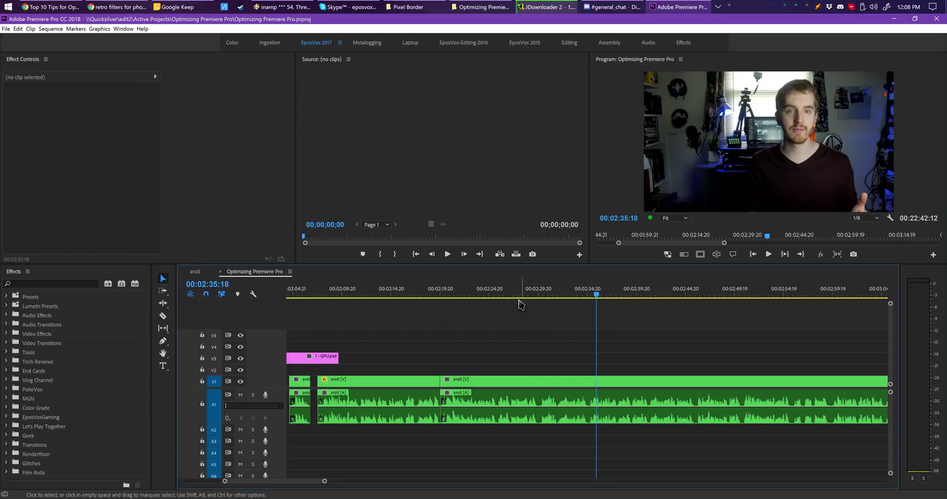
key("ctrl+m")
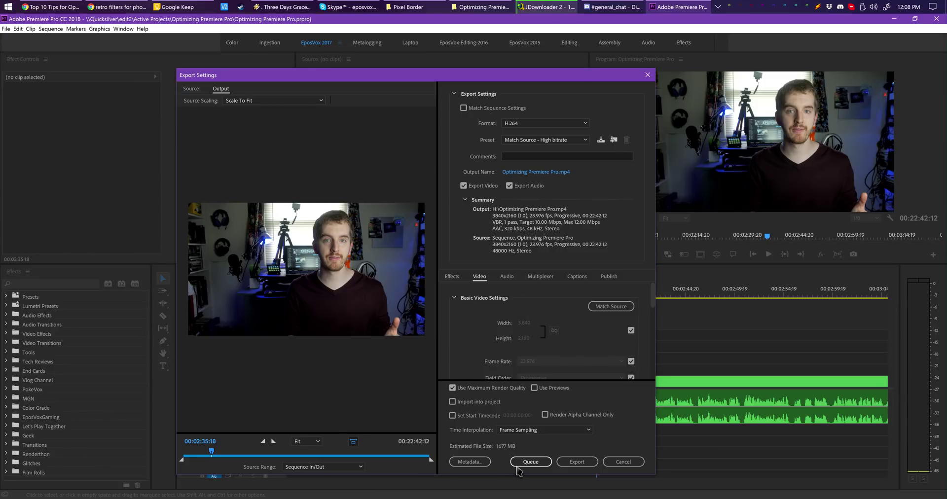
- Queue the Optimizing Premiere Pro export to Media Encoder
left_click(519, 464)
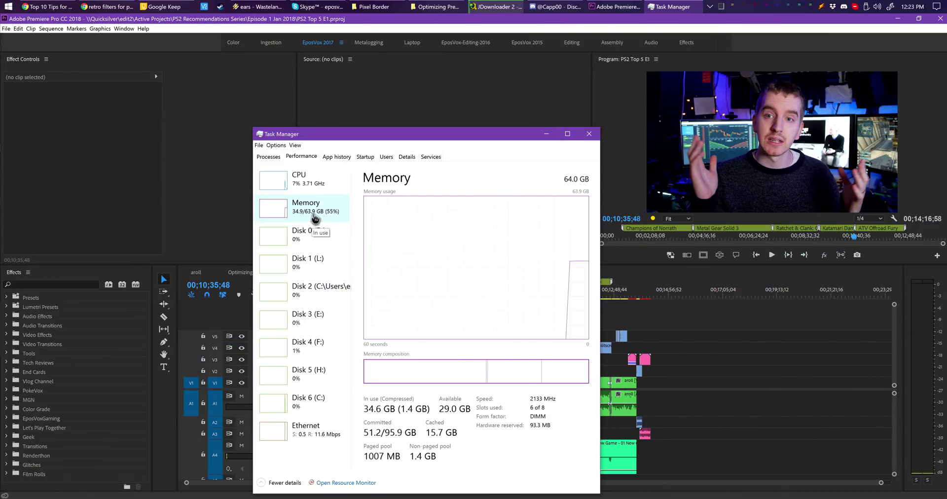
- In Memory preferences, keep 5 GB reserved and rendering optimised for Performance
left_click(19, 29)
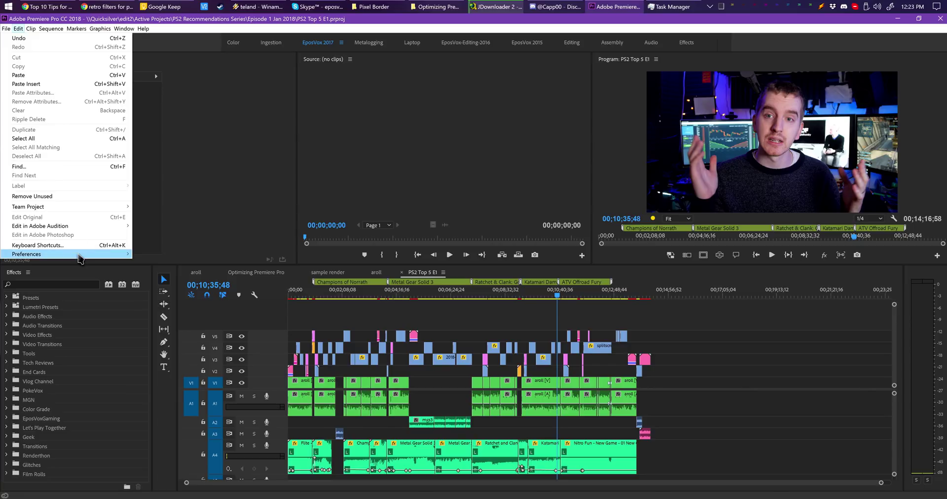
mouse_move(80, 254)
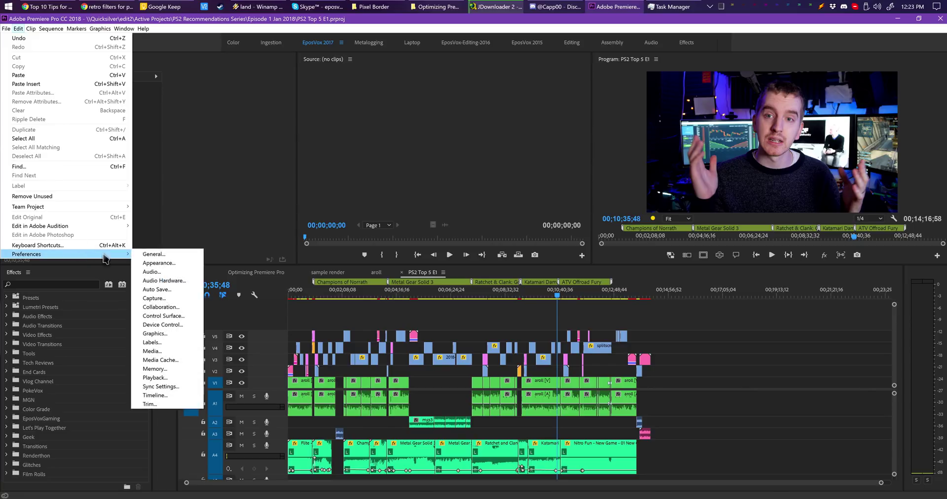
left_click(158, 378)
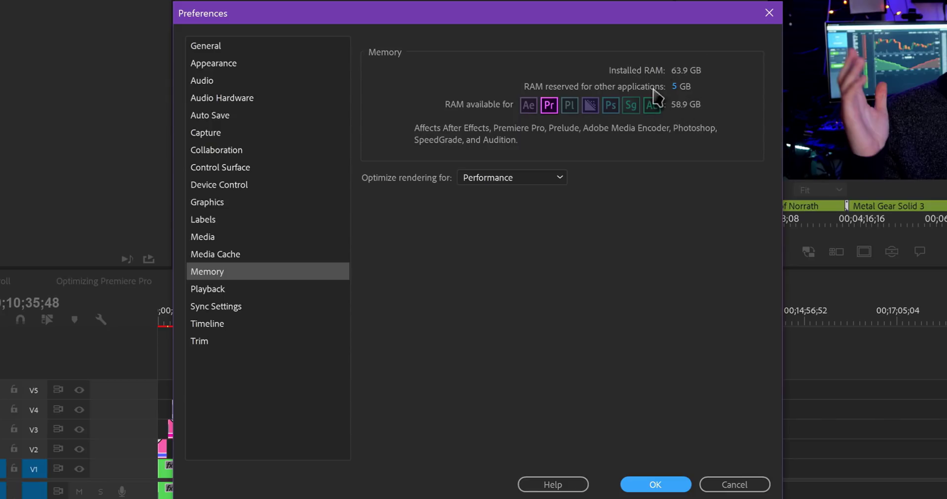
left_click(547, 179)
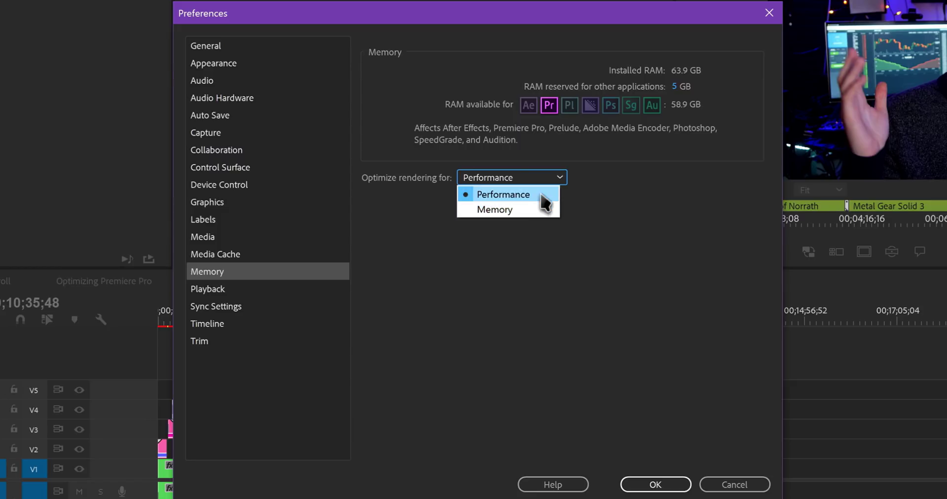
left_click(514, 196)
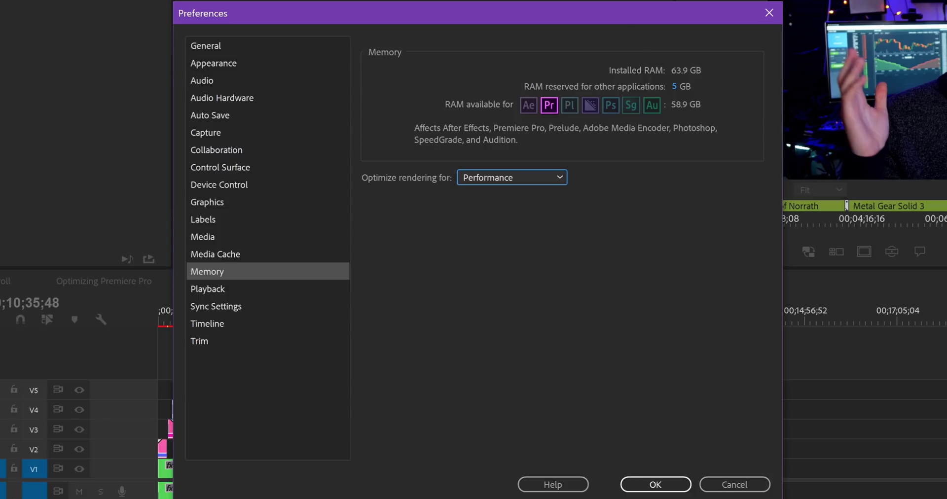
key("alt+Tab")
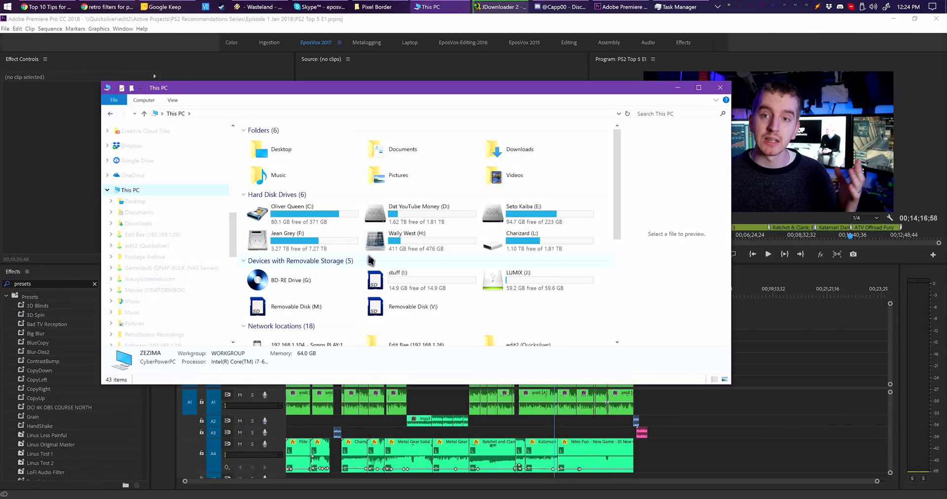
- Open the Seto Kaiba (E:) drive to review its cache folders, then close Explorer
left_click(526, 212)
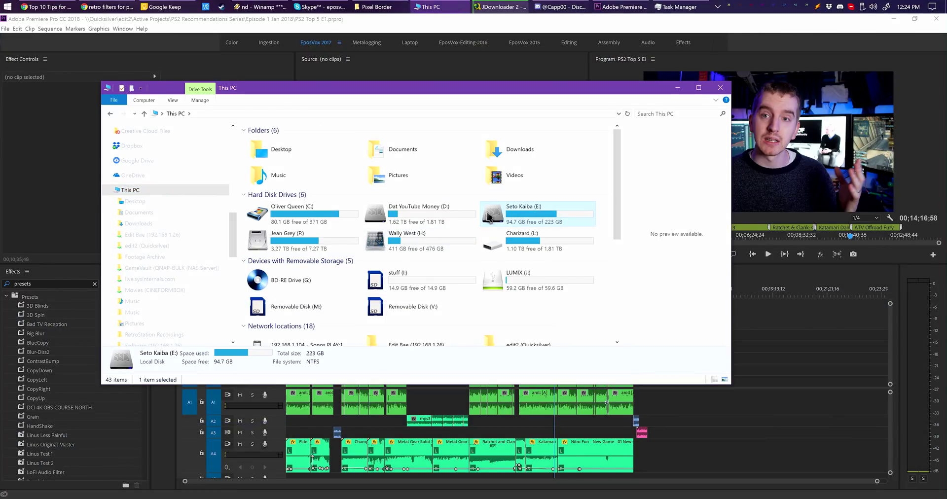
double_click(511, 224)
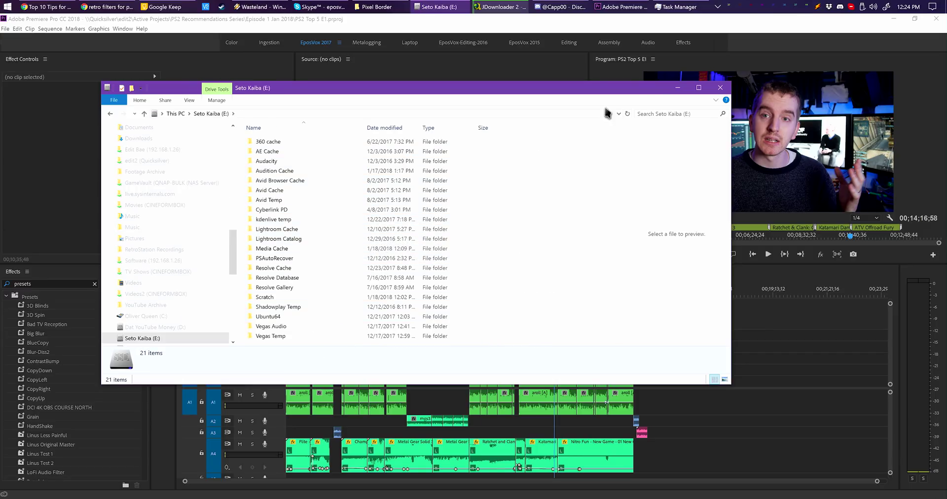
left_click(720, 88)
- Set the media cache files location to E:\Media Cache
left_click(17, 29)
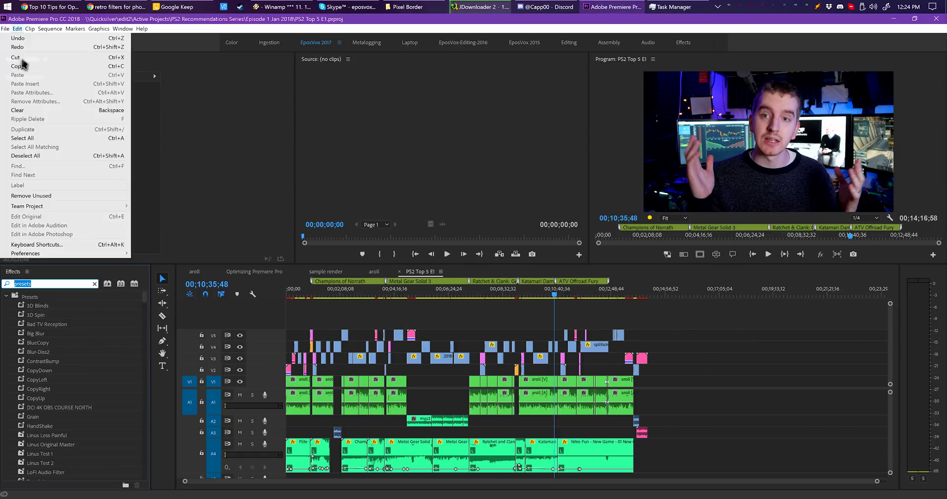
mouse_move(109, 255)
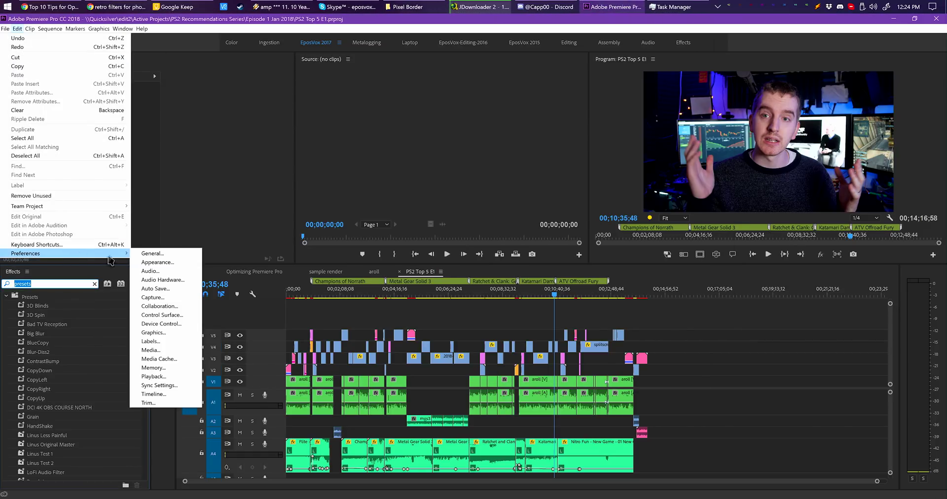
left_click(173, 359)
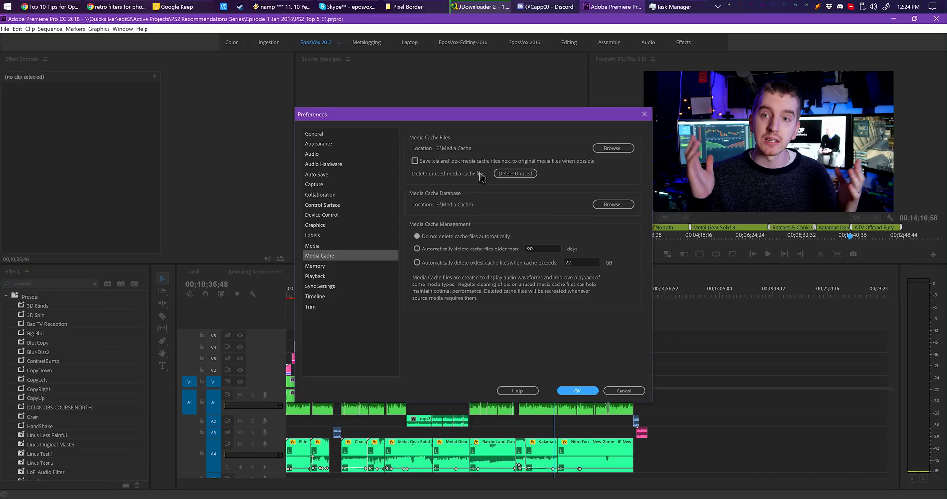
left_click(606, 151)
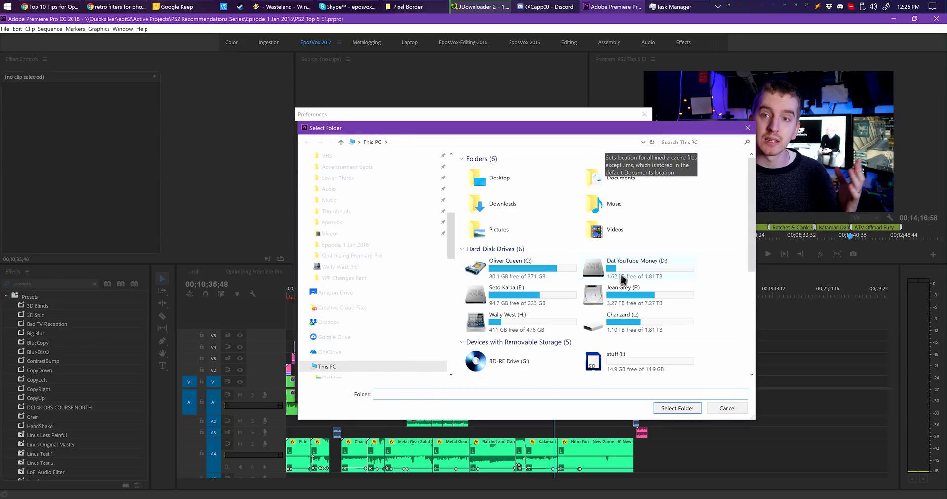
double_click(530, 295)
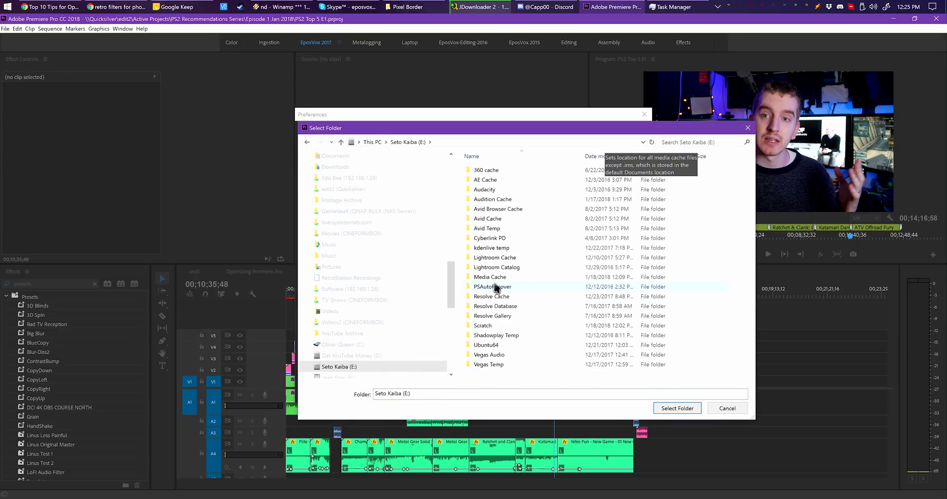
double_click(490, 276)
left_click(677, 408)
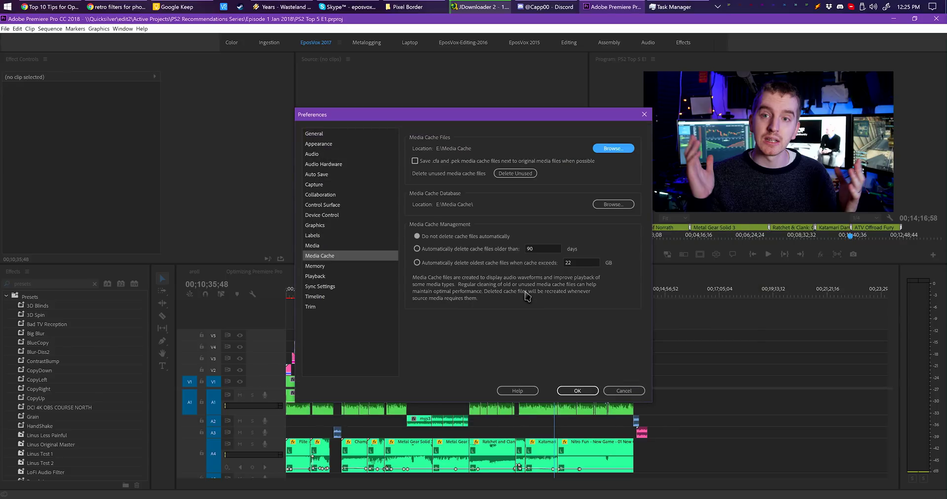
- Point the media cache database to E:\Media Cache and delete unused cache files
left_click(608, 202)
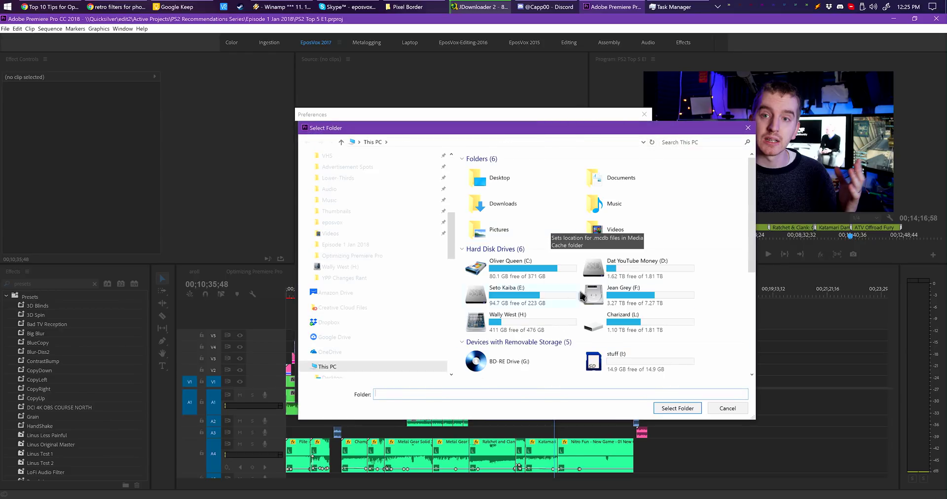
double_click(529, 298)
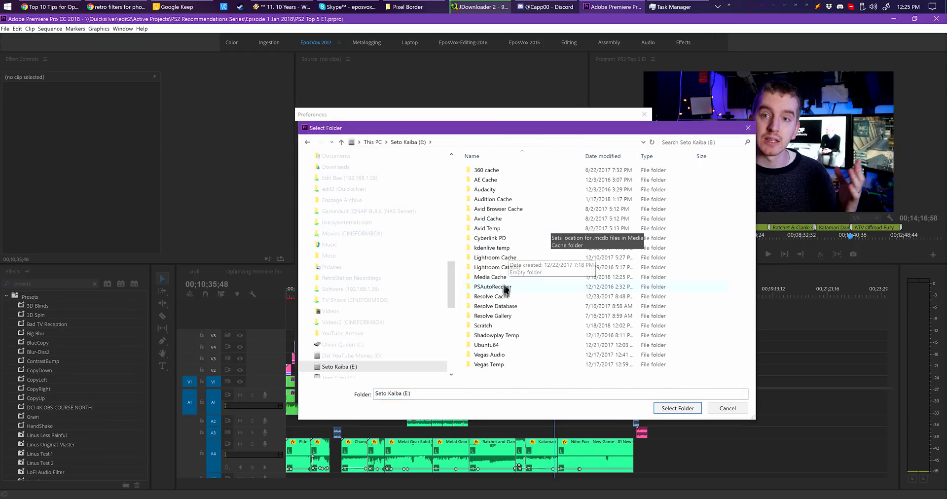
double_click(507, 278)
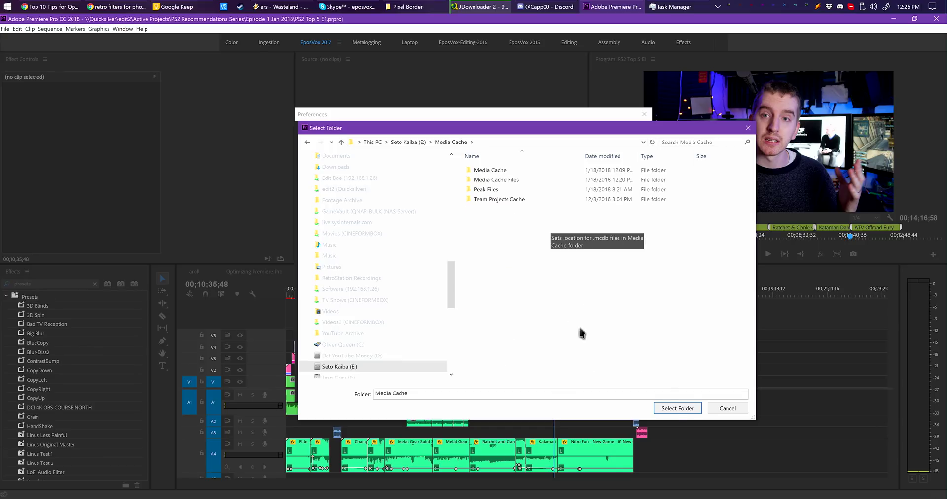
left_click(674, 409)
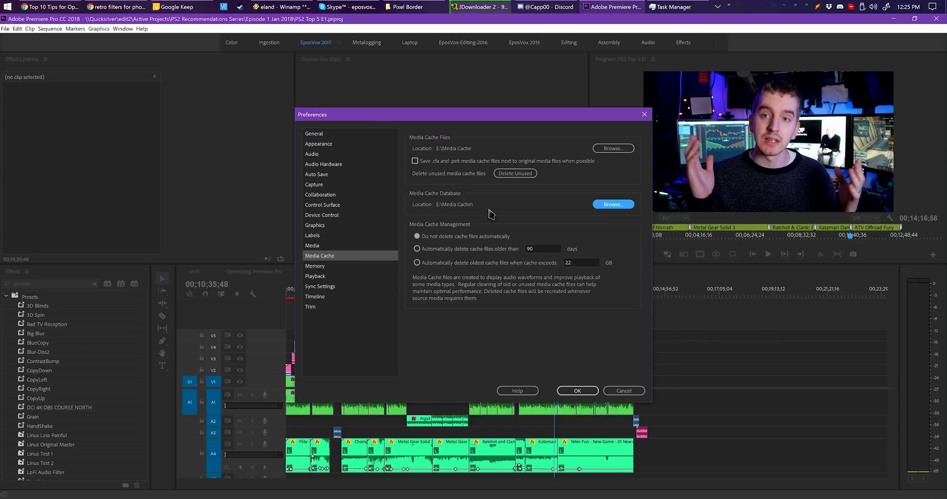
left_click(509, 176)
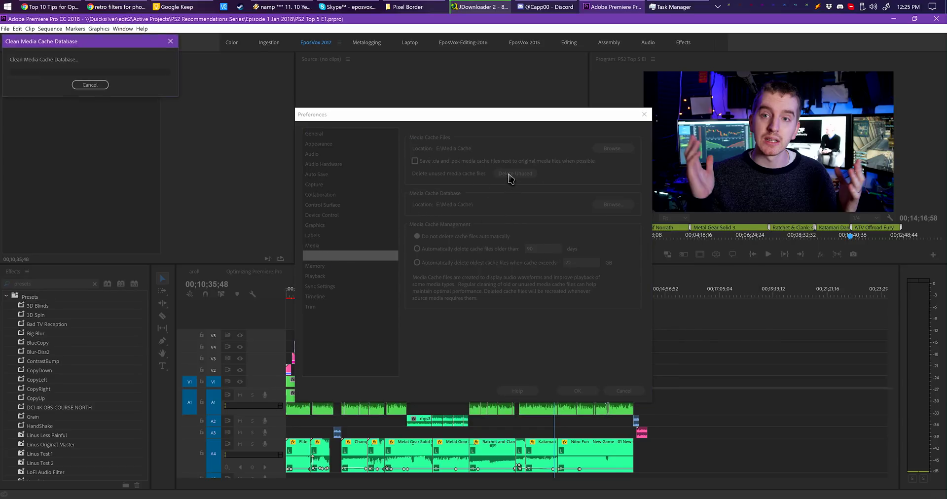
left_click_drag(140, 63, 502, 119)
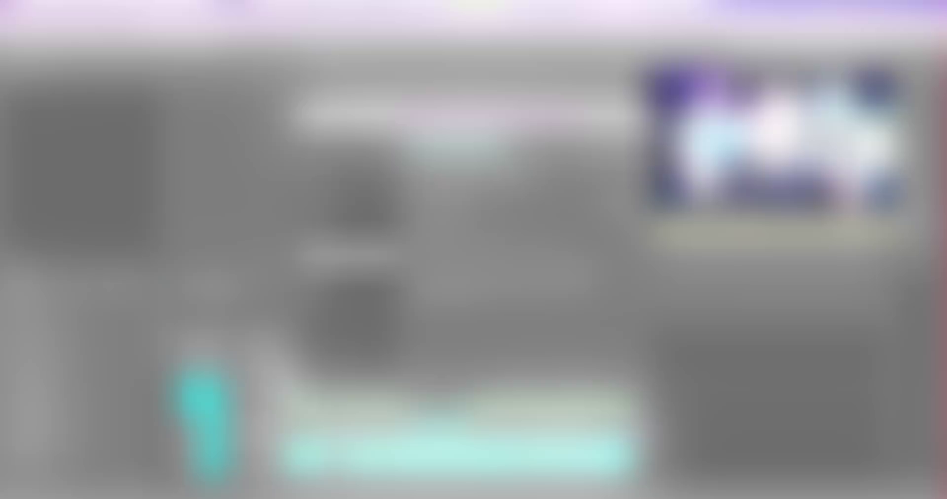
left_click(18, 28)
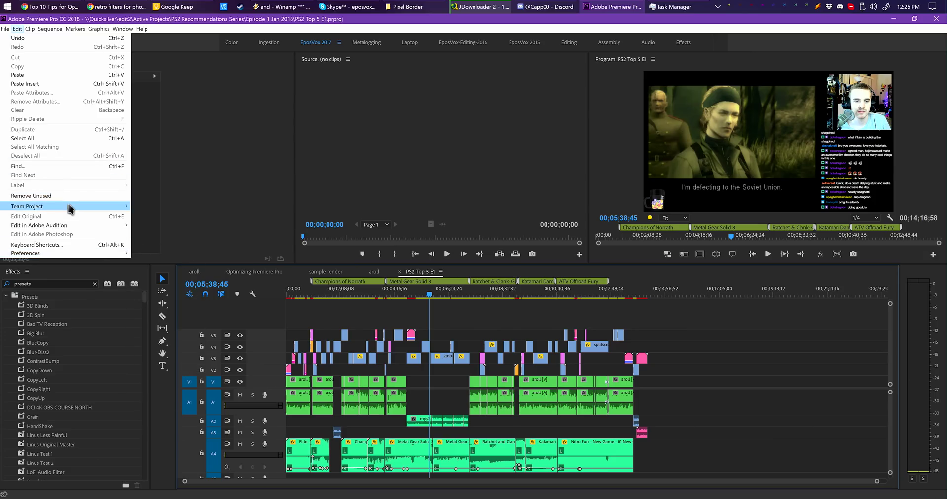
- Open the project's Scratch Disks settings from the File menu
left_click(14, 29)
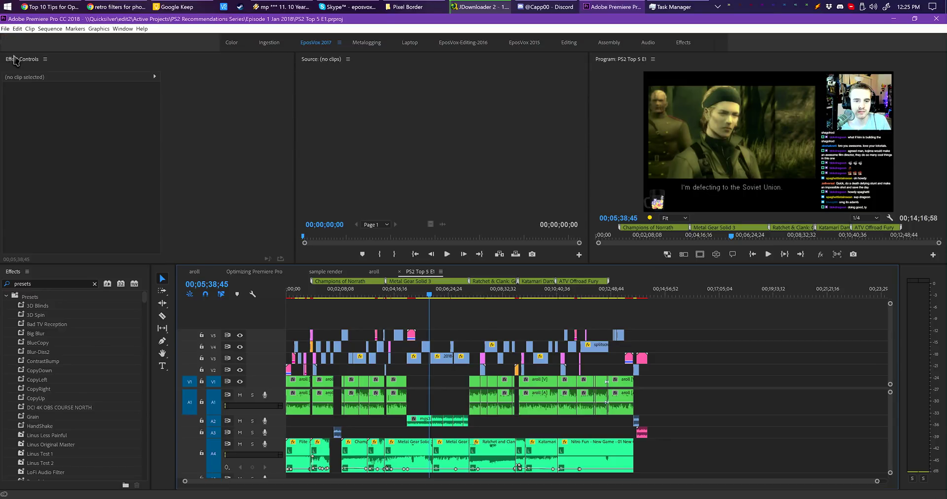
left_click(6, 28)
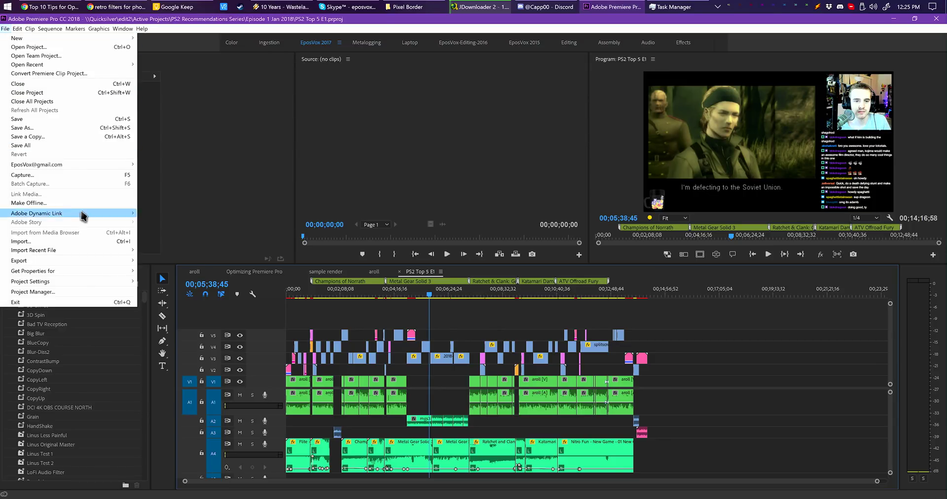
mouse_move(94, 284)
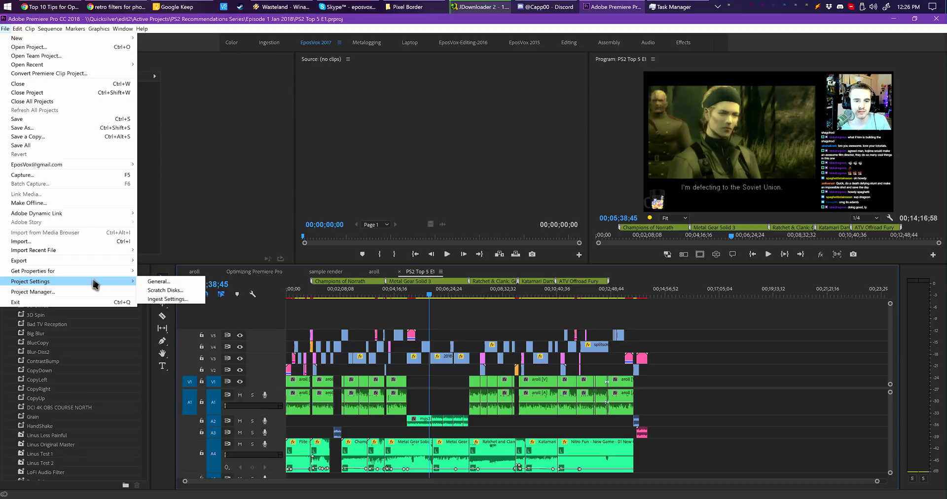
left_click(151, 290)
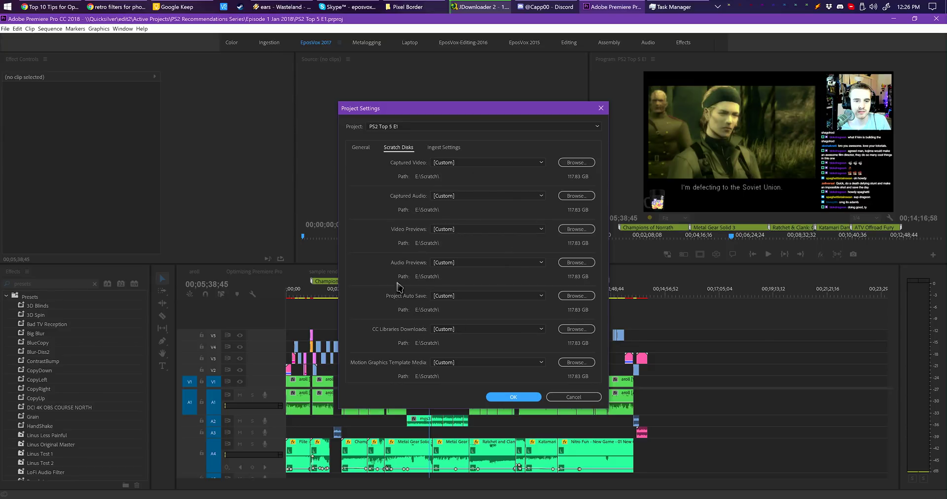
- Set the captured video scratch disk to E:\Scratch, confirm, and delete the 655 auto-save files
left_click(485, 161)
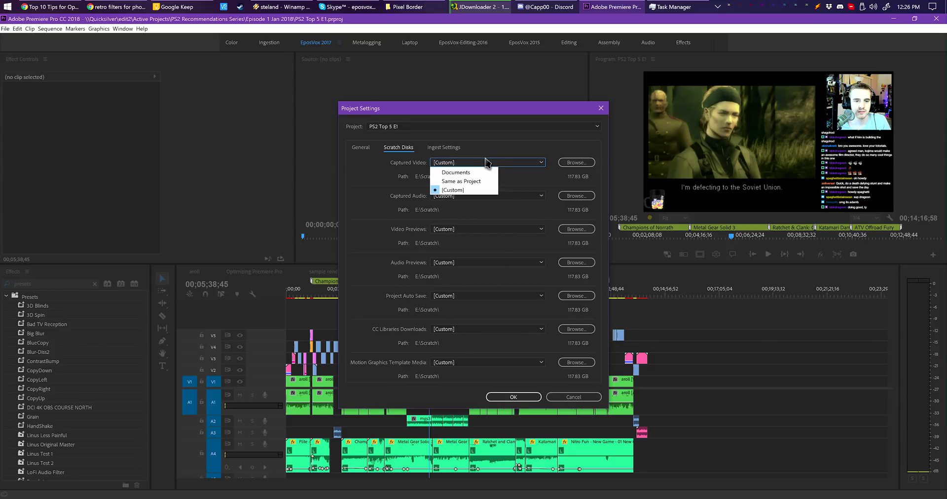
left_click(523, 162)
left_click(567, 162)
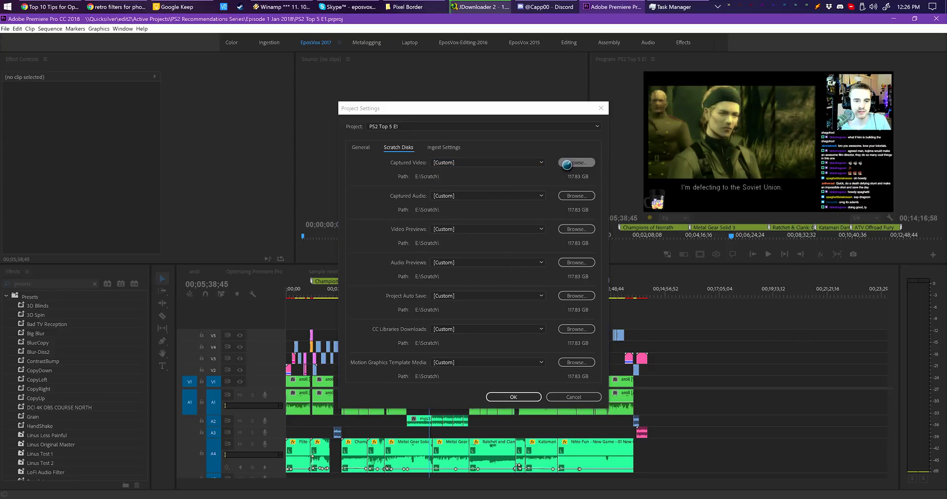
double_click(555, 294)
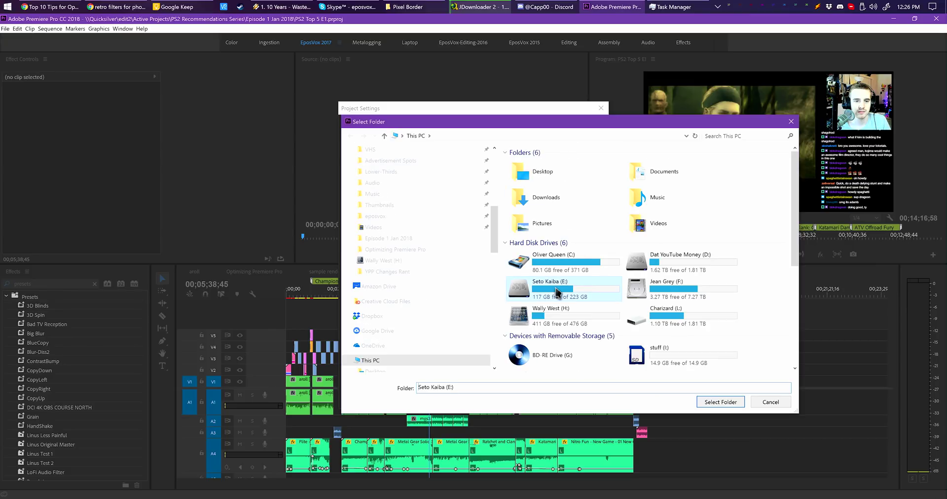
double_click(526, 319)
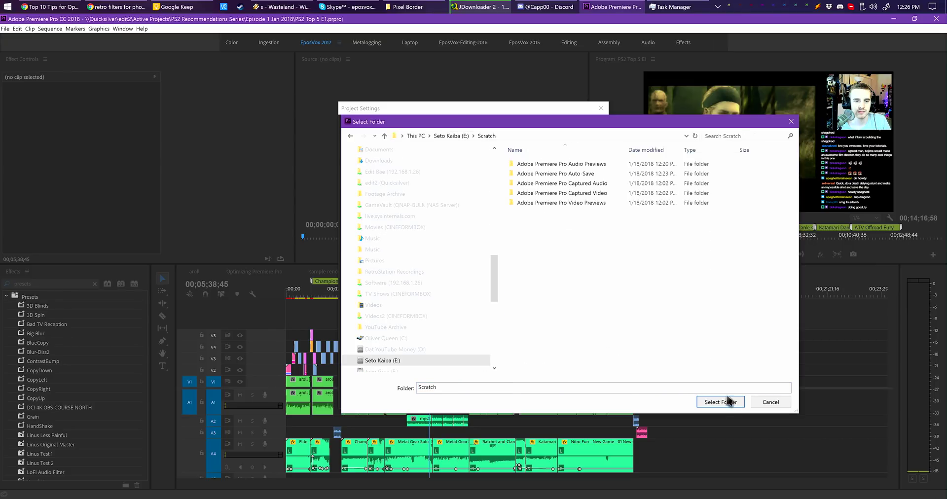
left_click(731, 402)
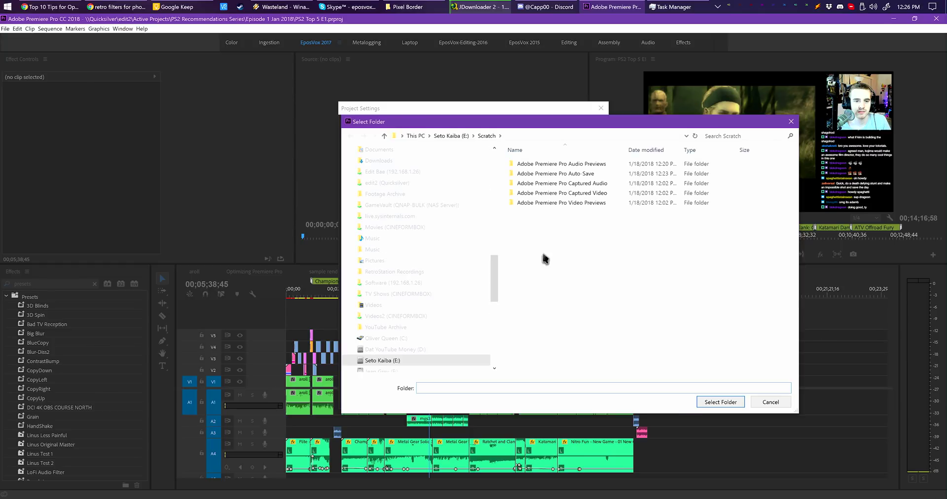
left_click(706, 404)
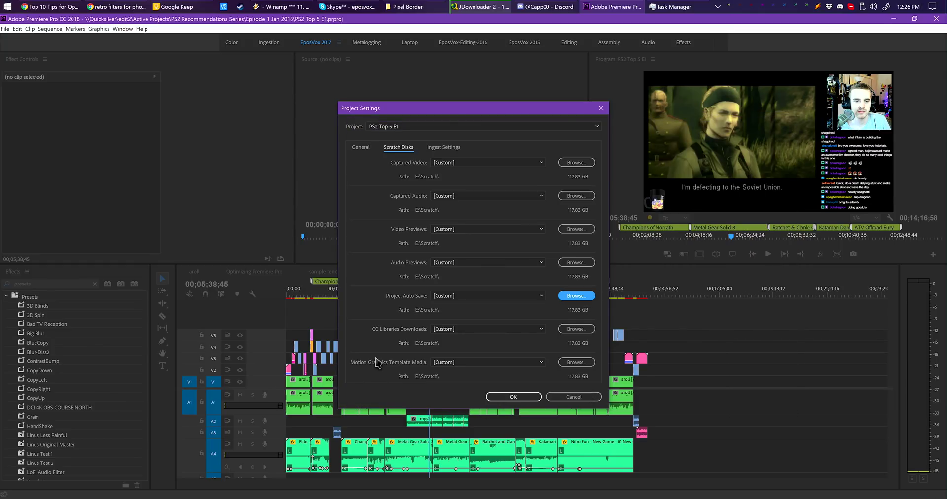
left_click(511, 398)
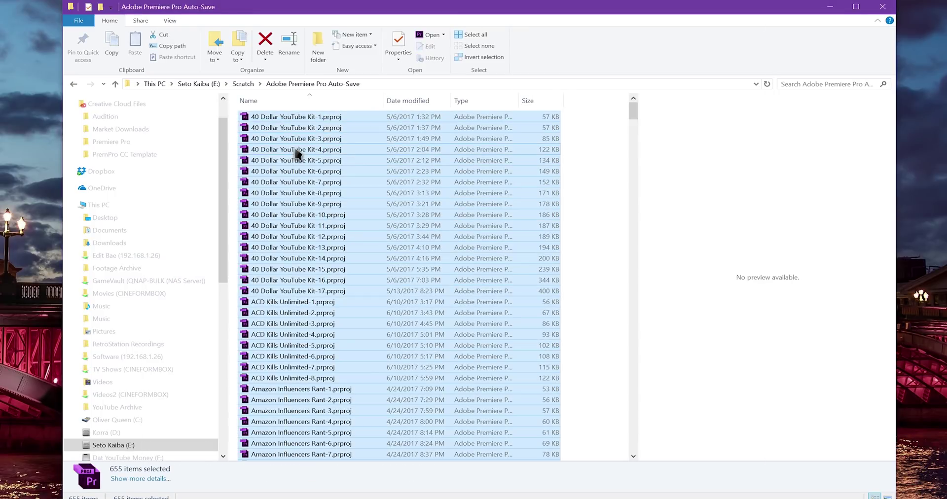
key("Delete")
- Permanently delete all 411 folders in E:\Scratch's Audio Previews folder
scroll(329, 173, "down", 1)
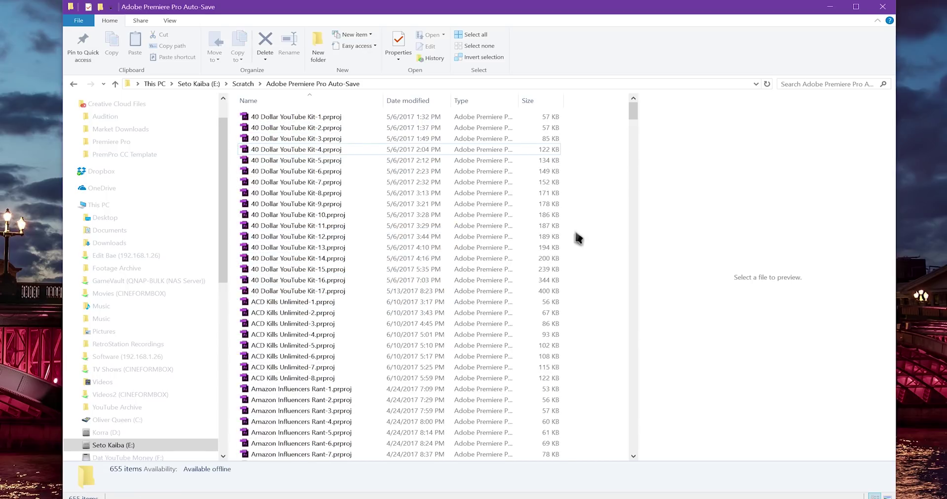
key("alt+Up")
double_click(292, 127)
key("ctrl+a")
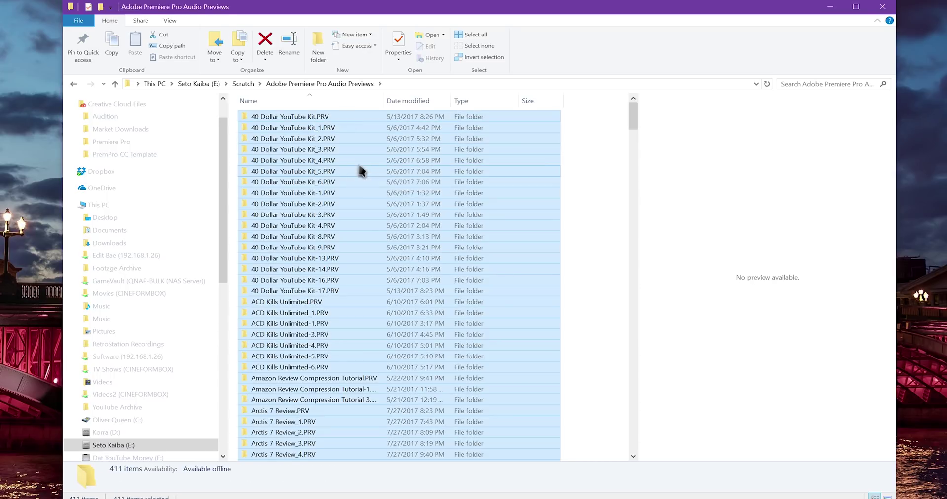
key("Delete")
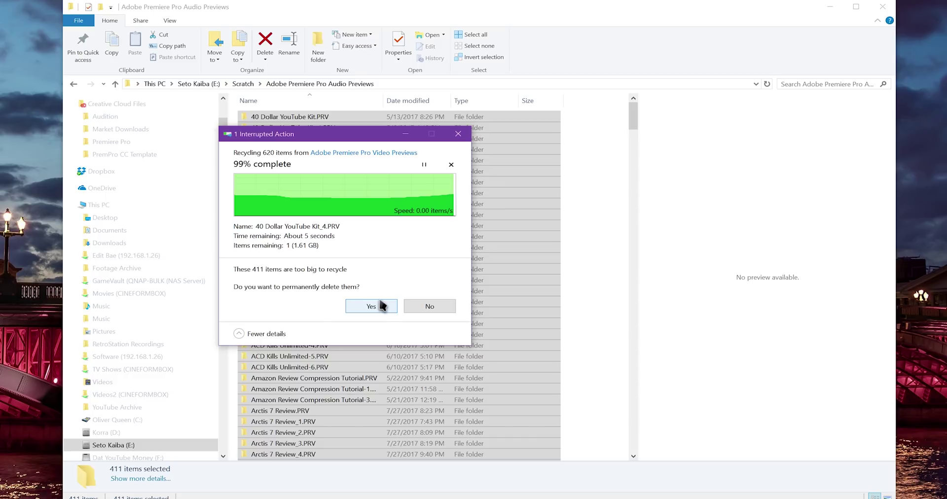
left_click(371, 307)
scroll(414, 283, "down", 2)
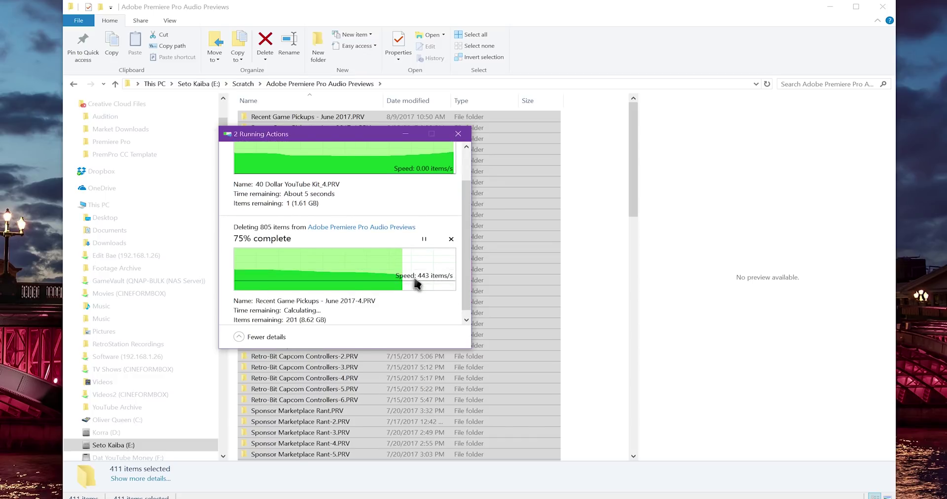
key("alt+Up")
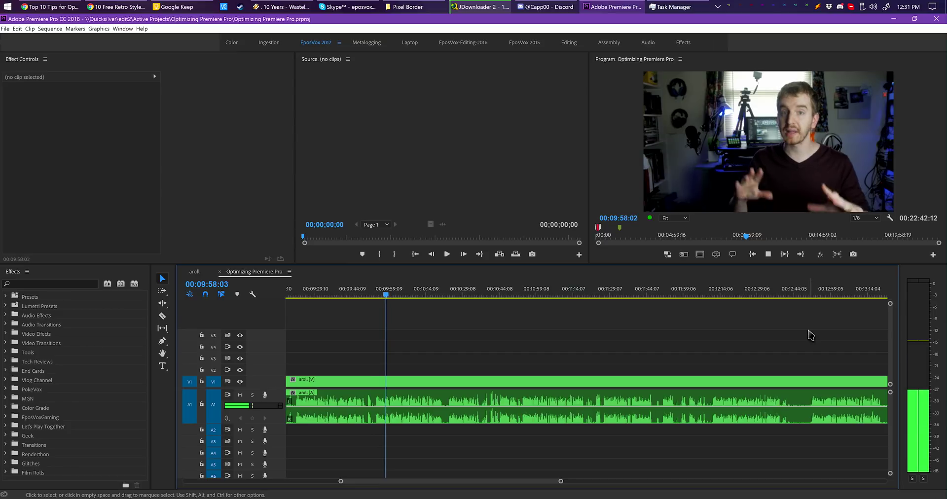
- Try playback resolution at Full, then settle on 1/4
left_click(877, 218)
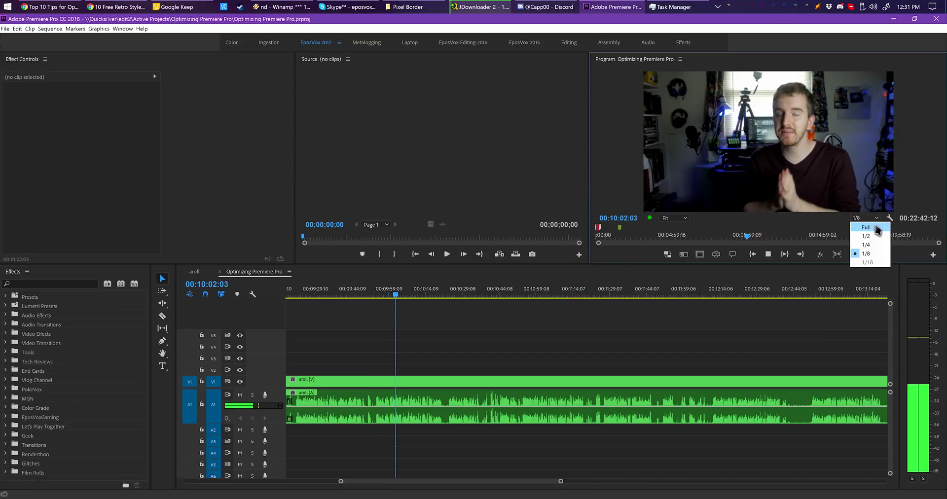
left_click(867, 228)
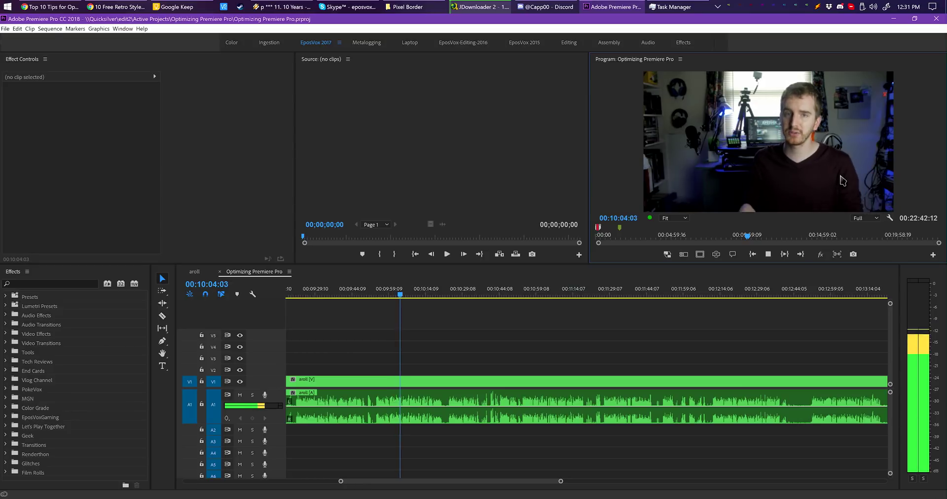
key("grave")
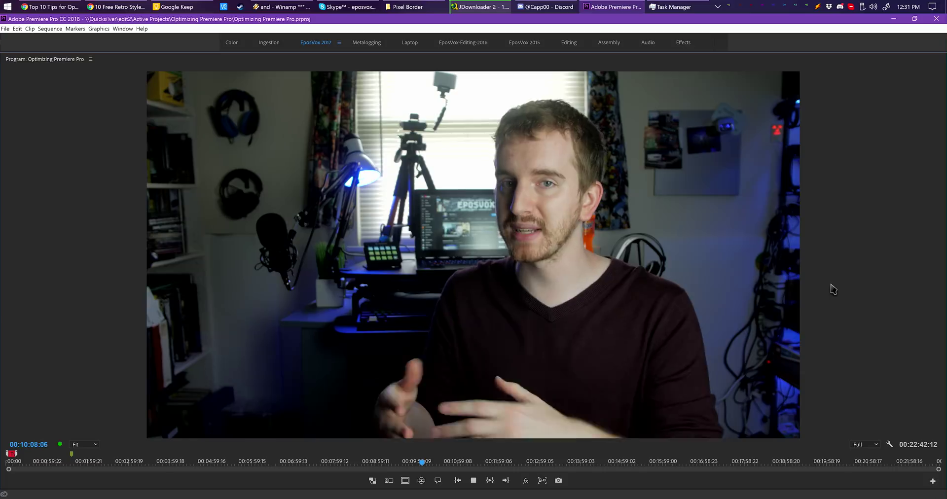
key("grave")
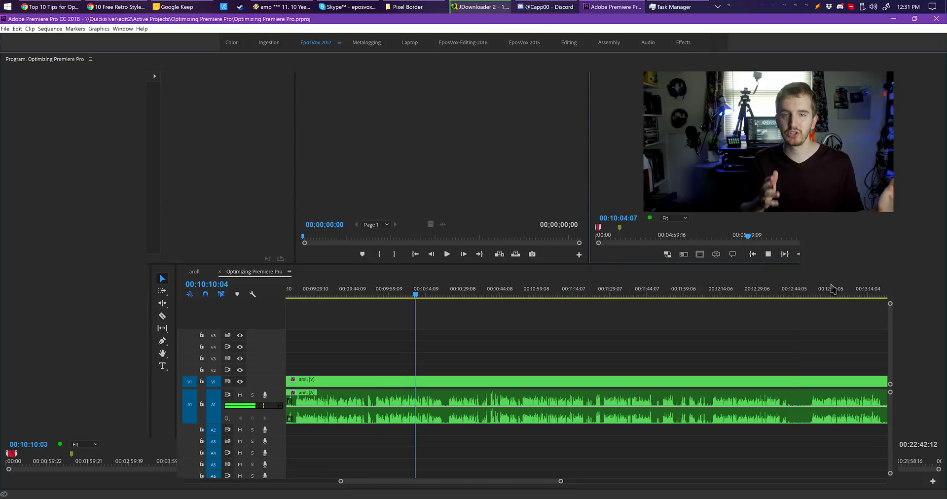
left_click(864, 218)
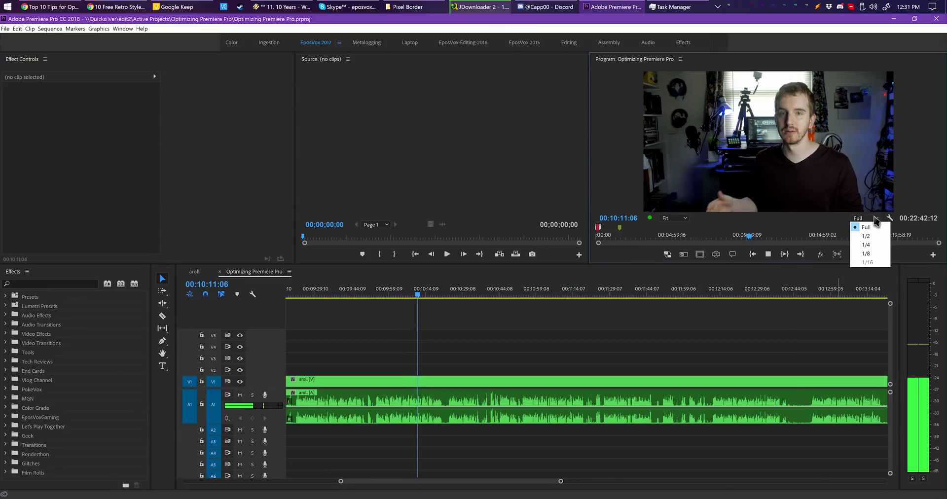
left_click(867, 245)
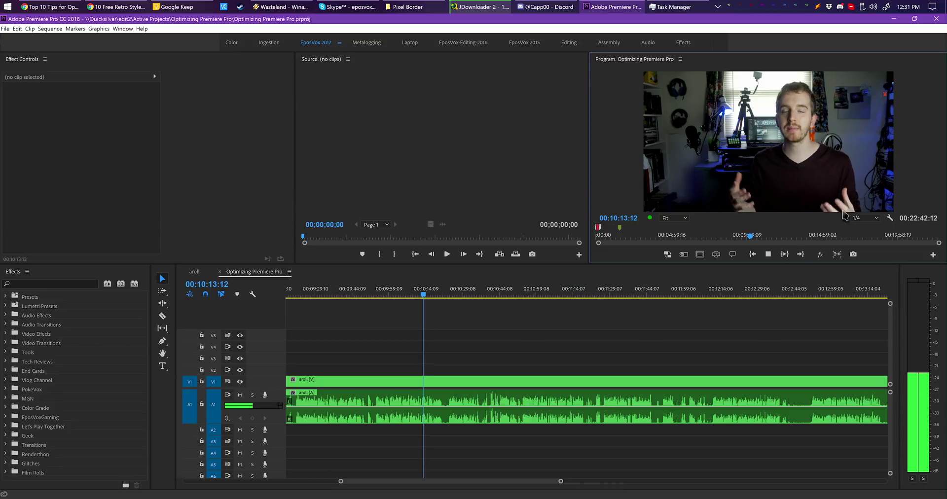
- With the Program Monitor maximised, drop playback resolution to 1/8
key("grave")
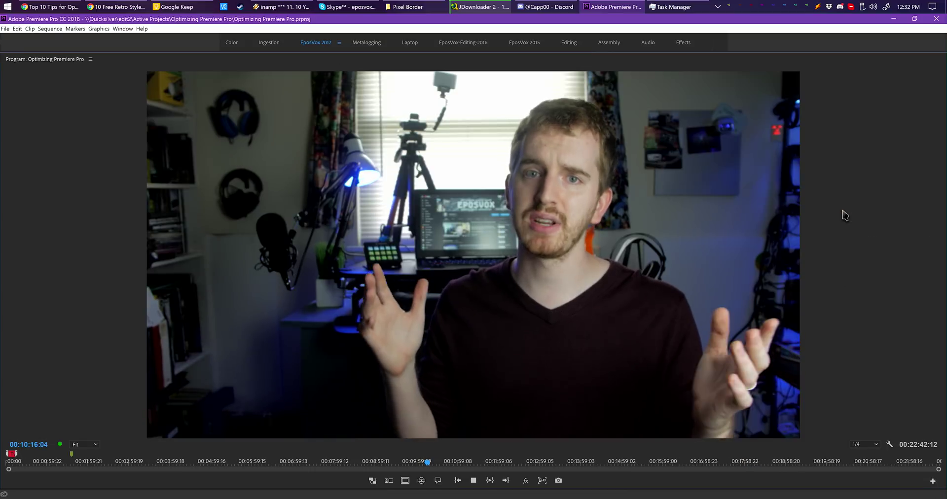
left_click(866, 444)
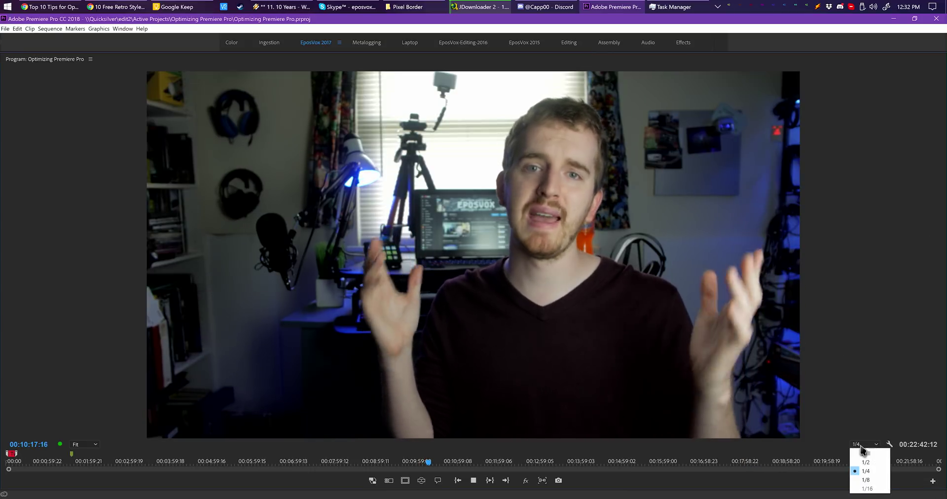
left_click(866, 480)
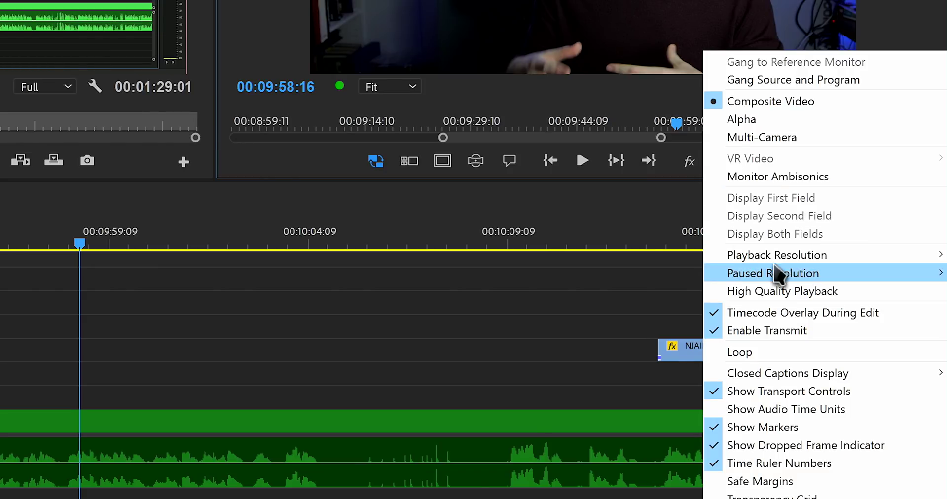
mouse_move(862, 291)
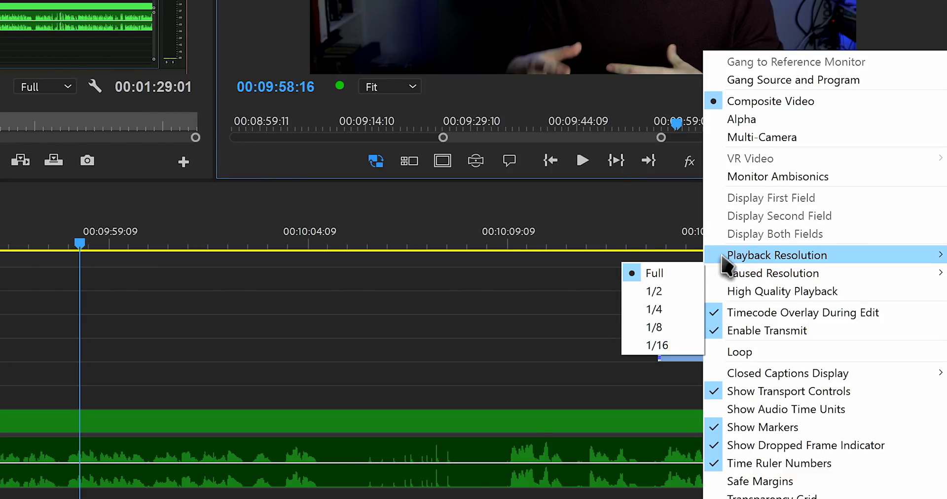
mouse_move(720, 259)
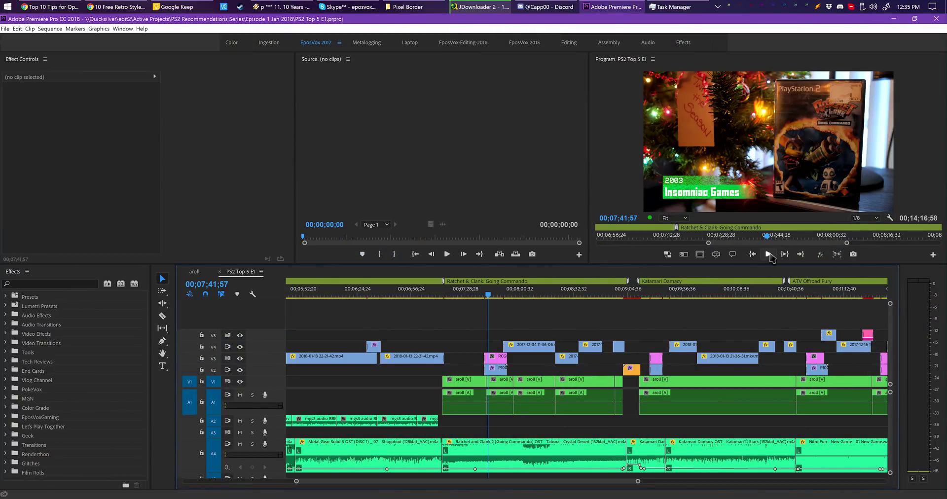
- Play PS2 Top 5 E1 with track V2 output hidden, pausing and resuming with Space
left_click(768, 254)
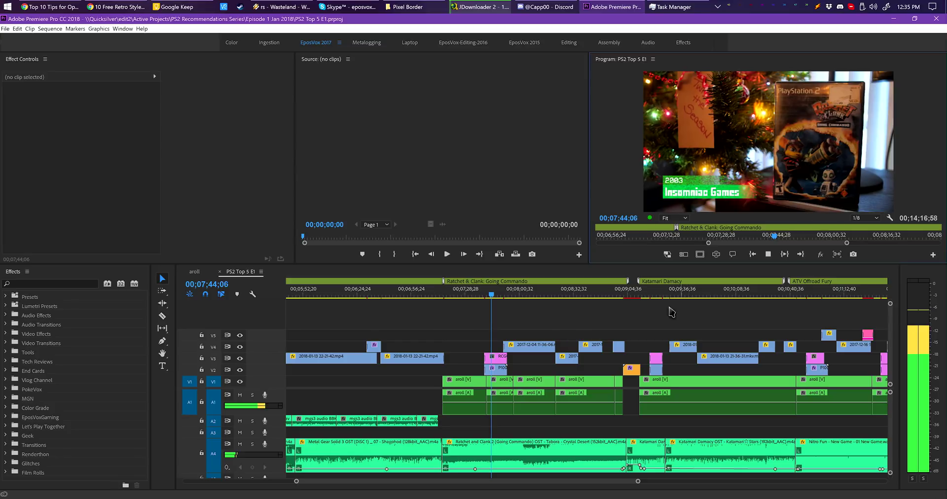
left_click(239, 370)
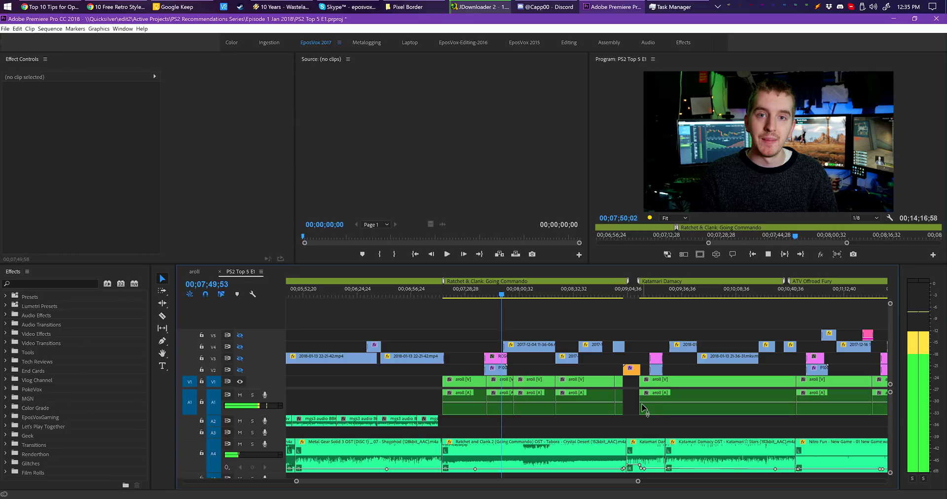
key("space")
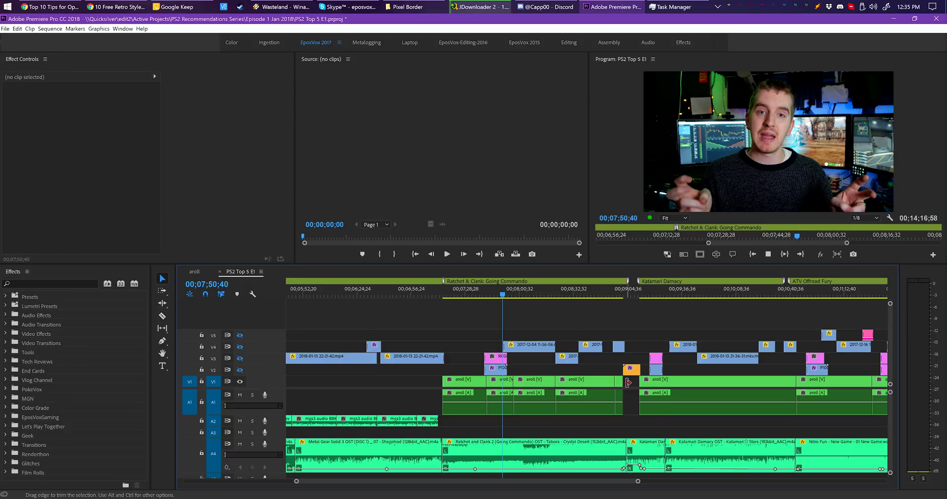
key("space")
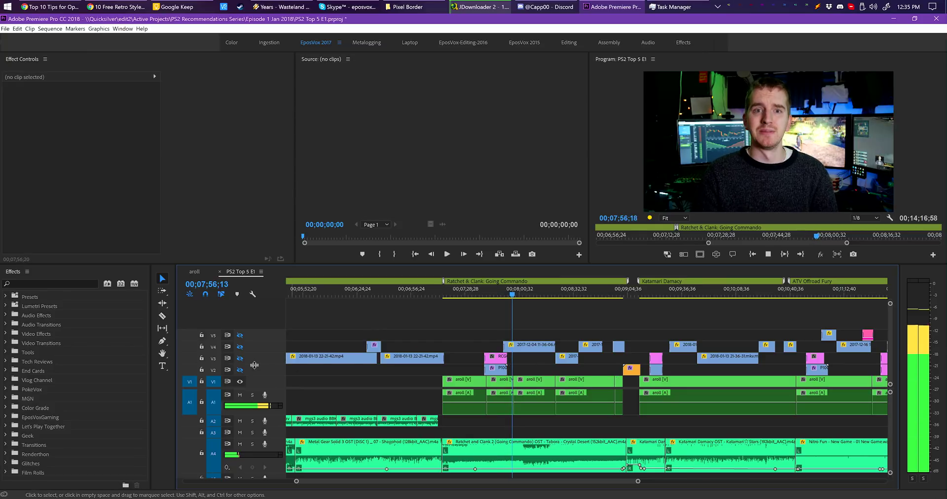
key("space")
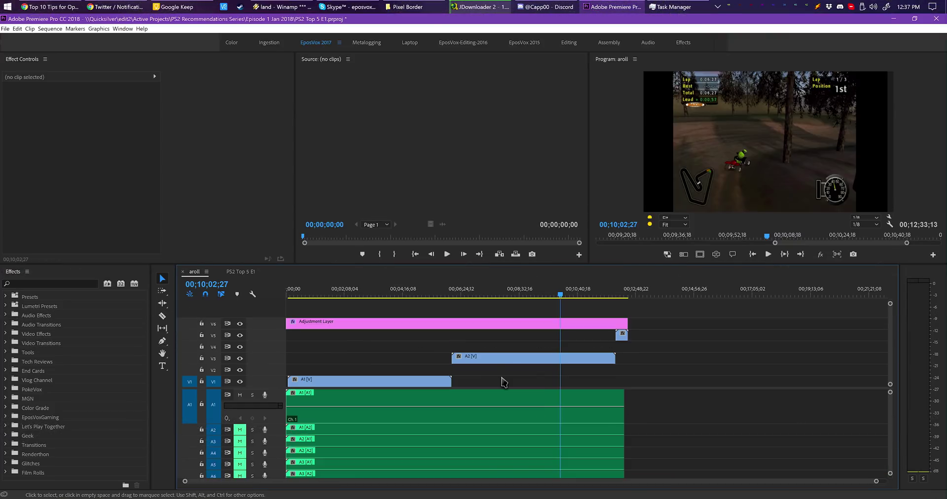
- Play aroll from 07;48;14 toggling the V6 Adjustment Layer off and on twice, then open the Button Editor
left_click(500, 292)
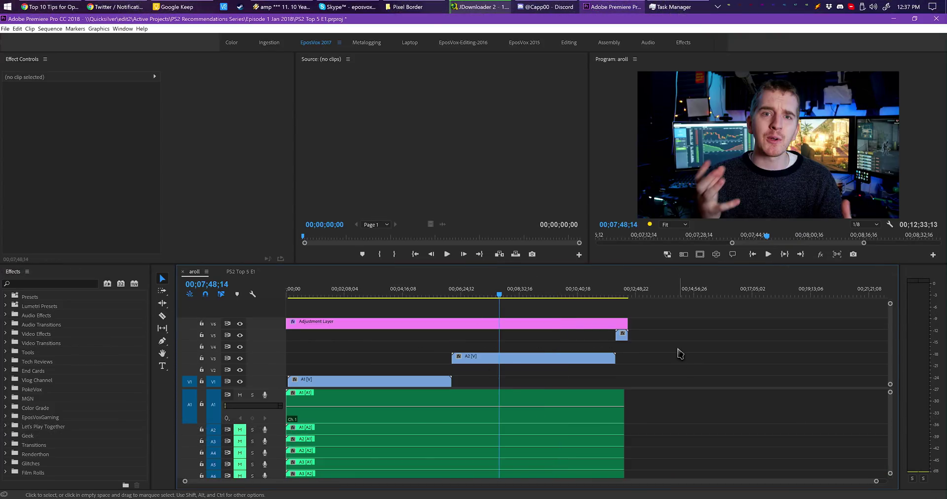
key("space")
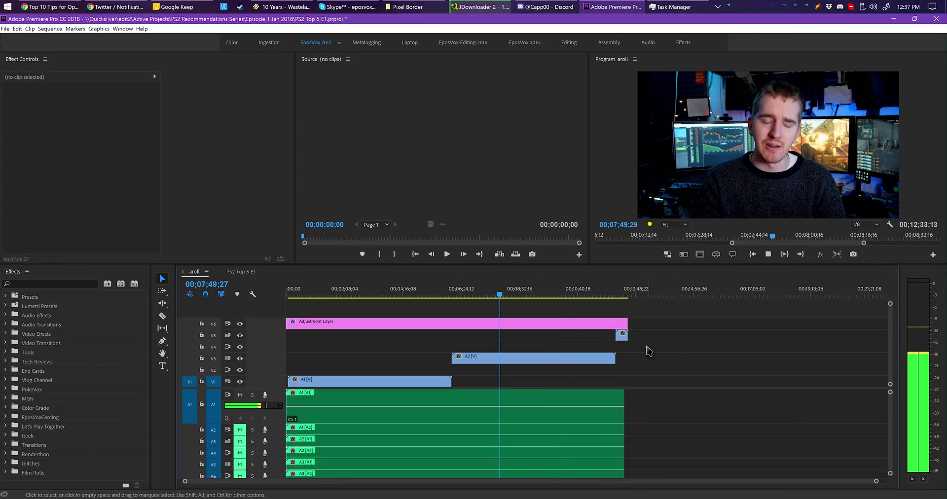
left_click(241, 324)
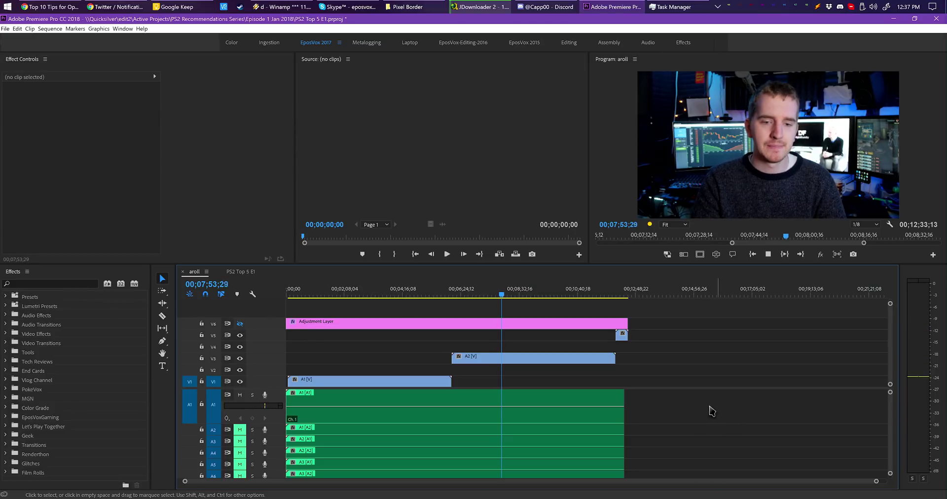
left_click(240, 324)
left_click(241, 324)
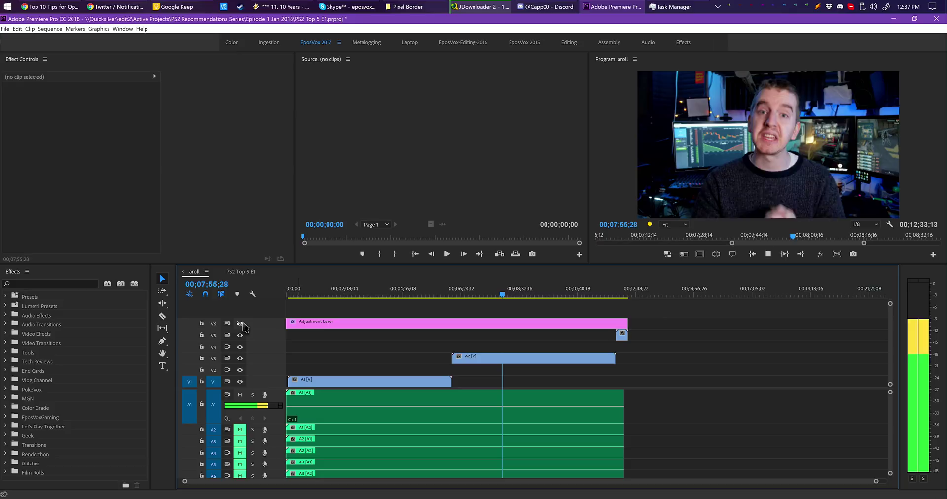
left_click(241, 324)
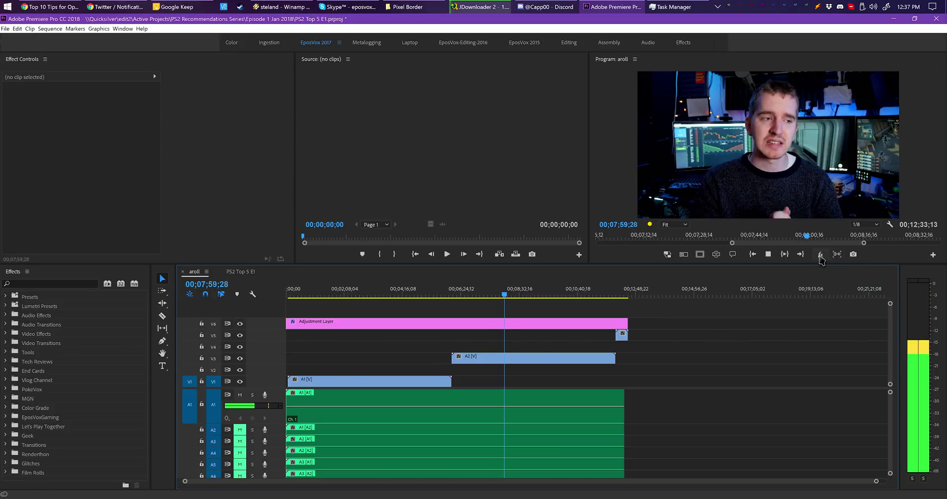
left_click(932, 255)
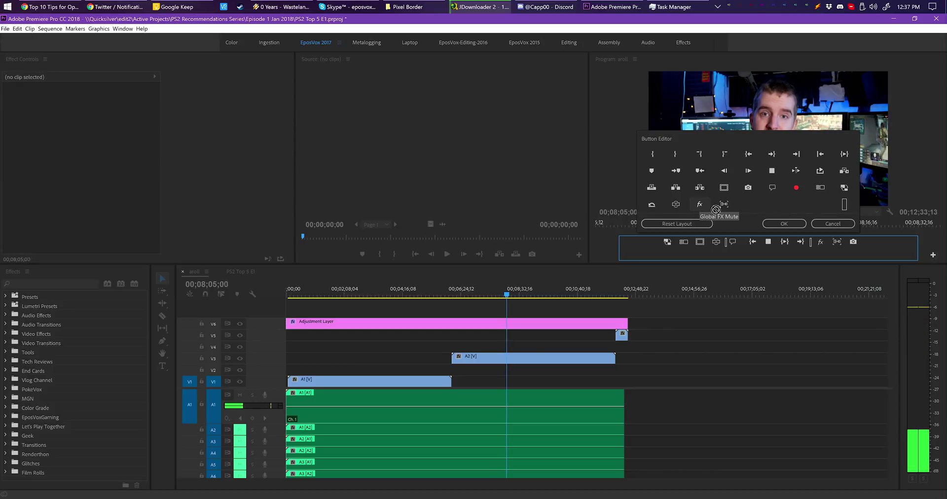
- Add the fx (Global FX Mute) button to the Program monitor's button bar
left_click_drag(700, 209, 823, 244)
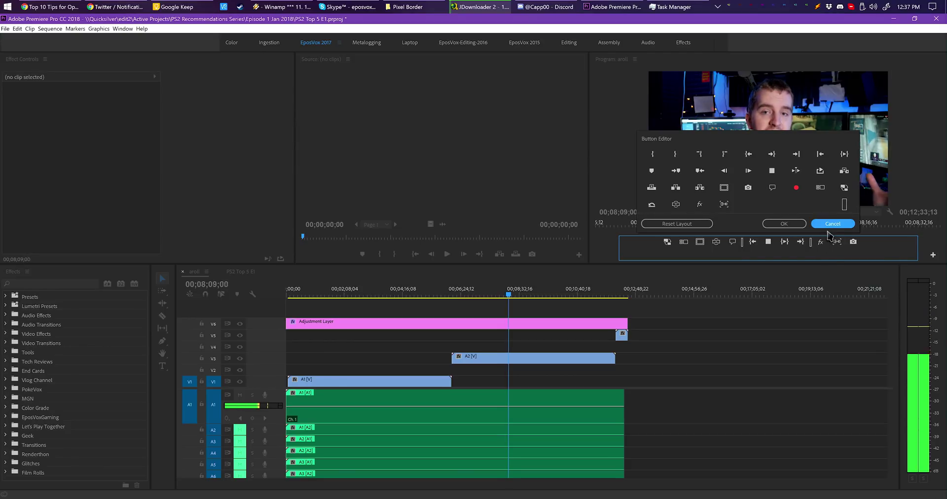
left_click(784, 223)
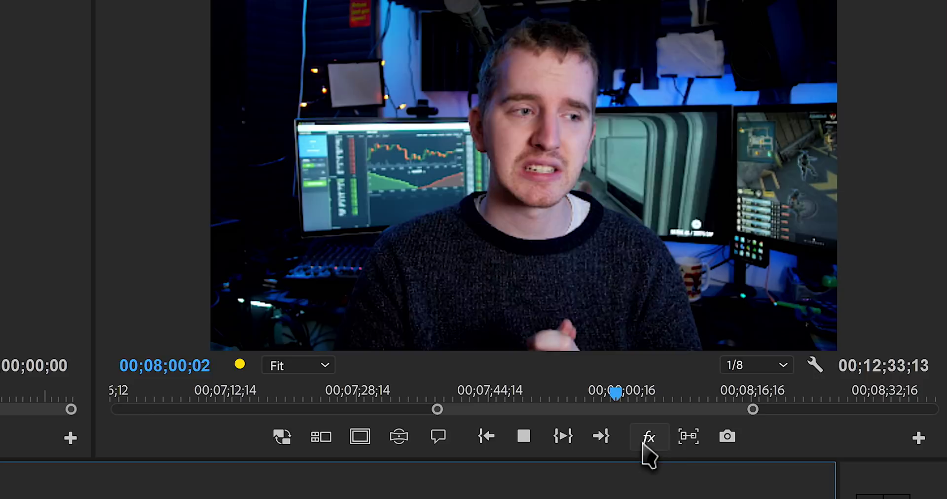
left_click(917, 438)
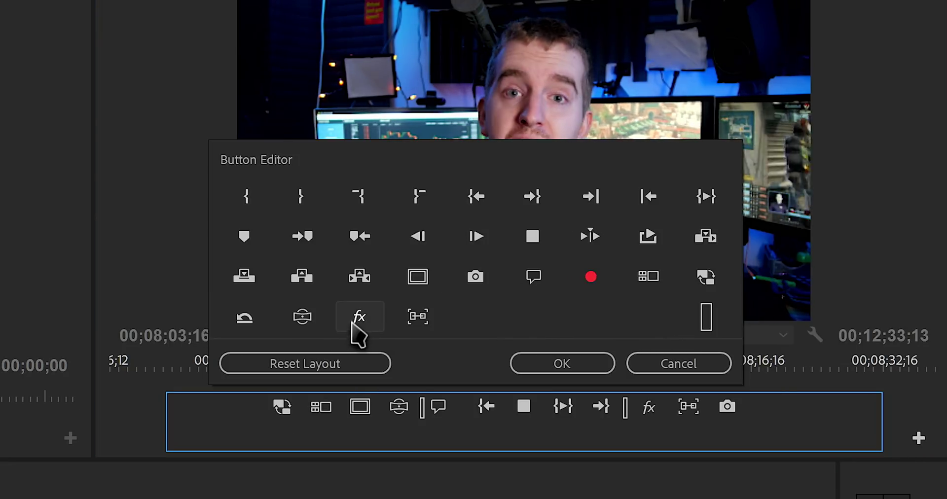
left_click_drag(357, 323, 680, 412)
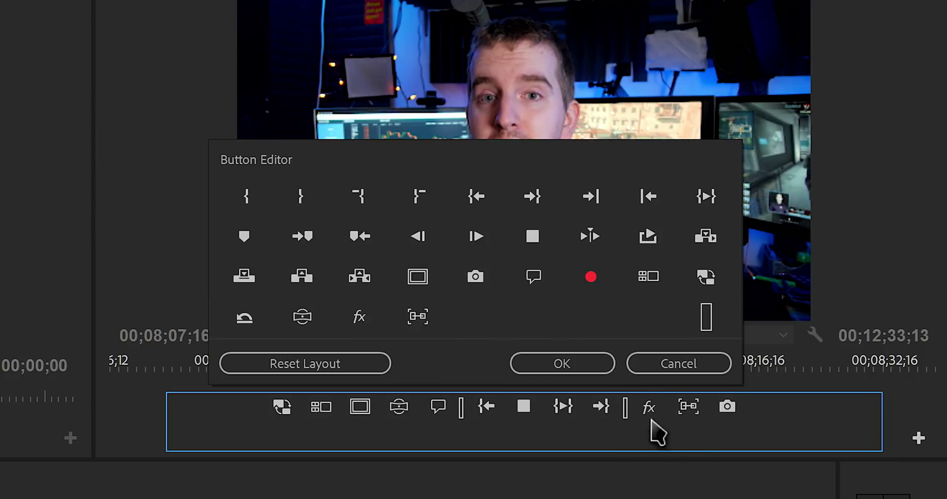
left_click(671, 365)
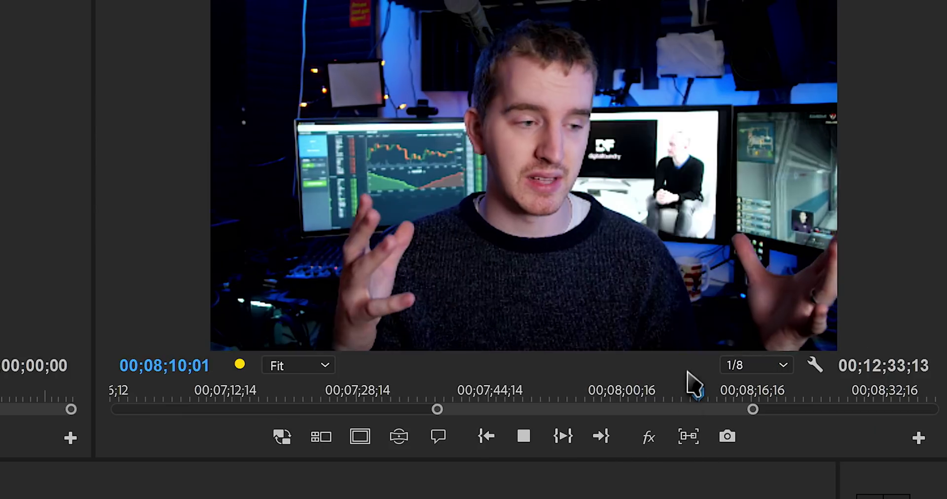
- During aroll playback, mute all effects and bring them back to compare, then stop playback
left_click(650, 440)
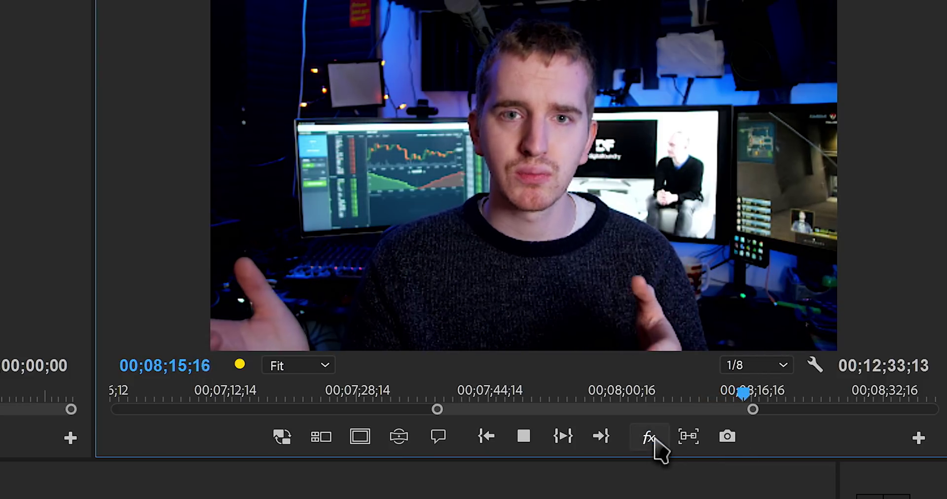
left_click(620, 493)
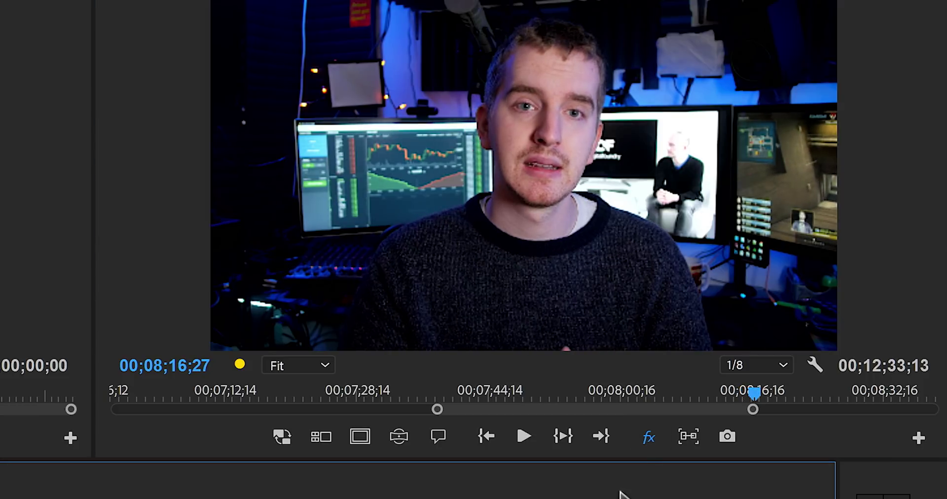
left_click(641, 436)
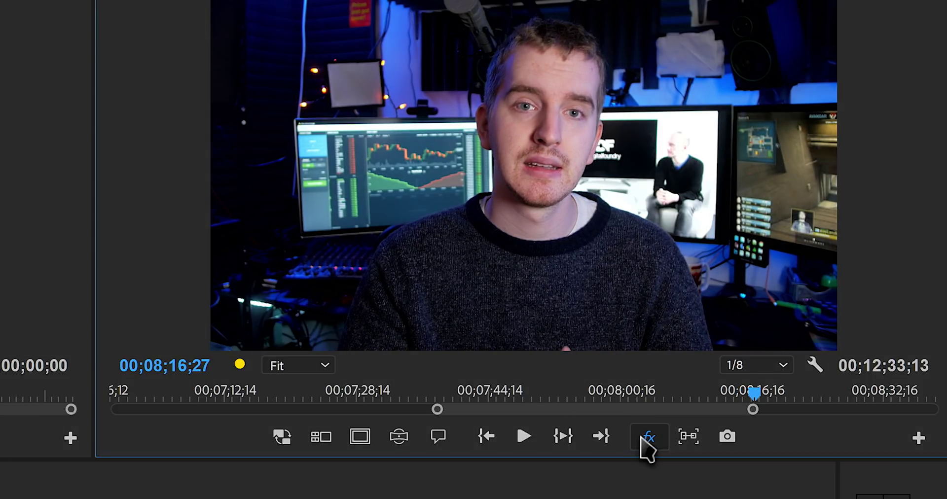
left_click(642, 437)
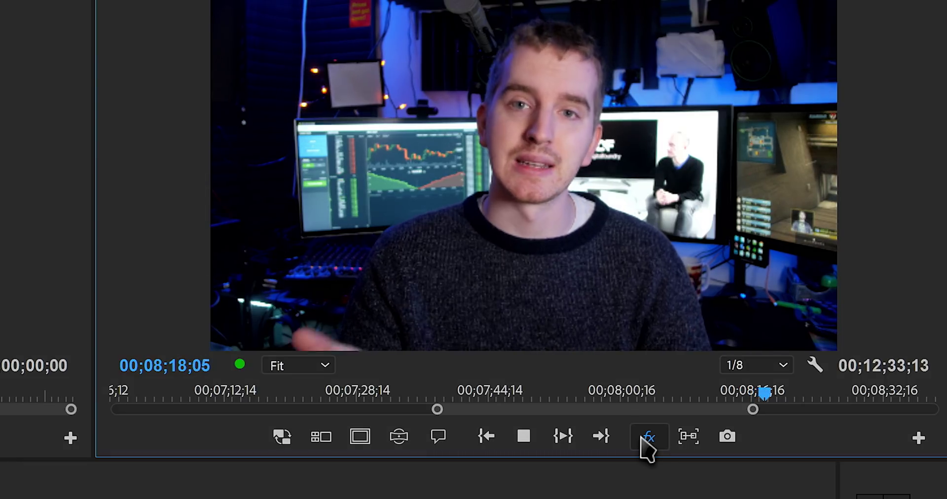
left_click(642, 437)
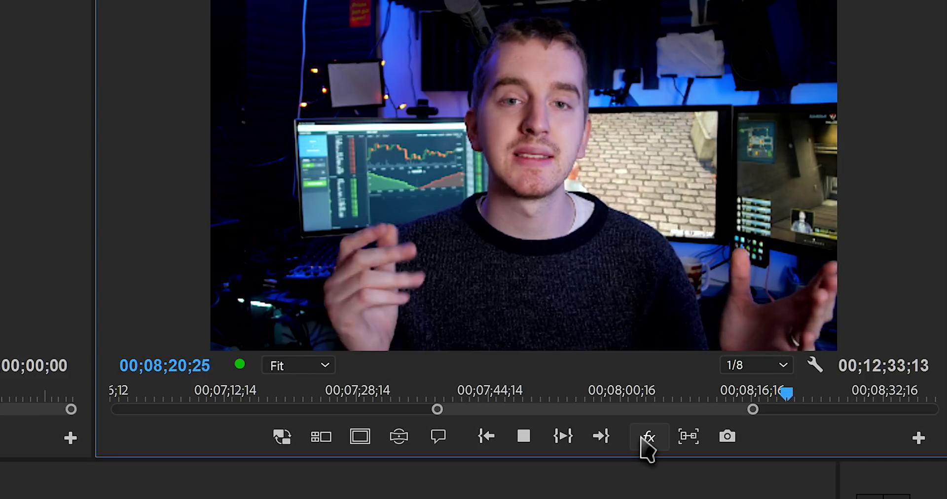
key("space")
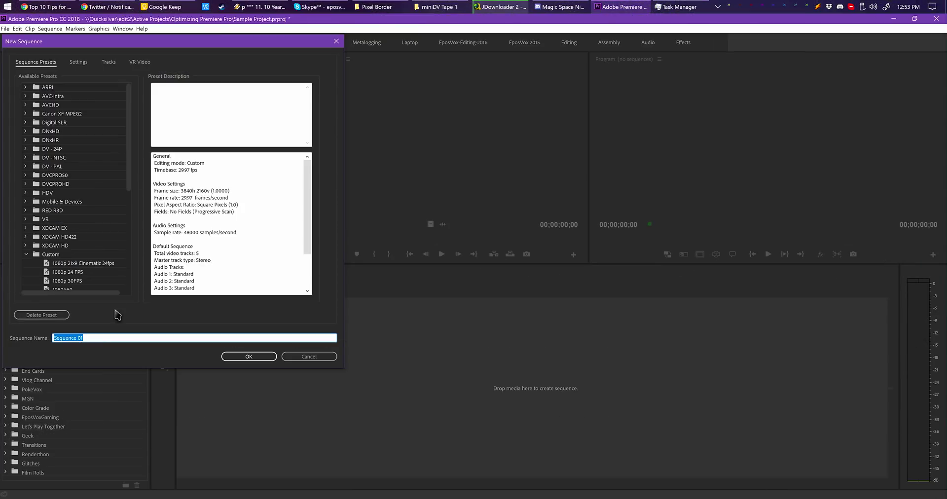
- Create the 1080p AROLL sequence from the 1080p 30FPS preset
scroll(91, 248, "down", 2)
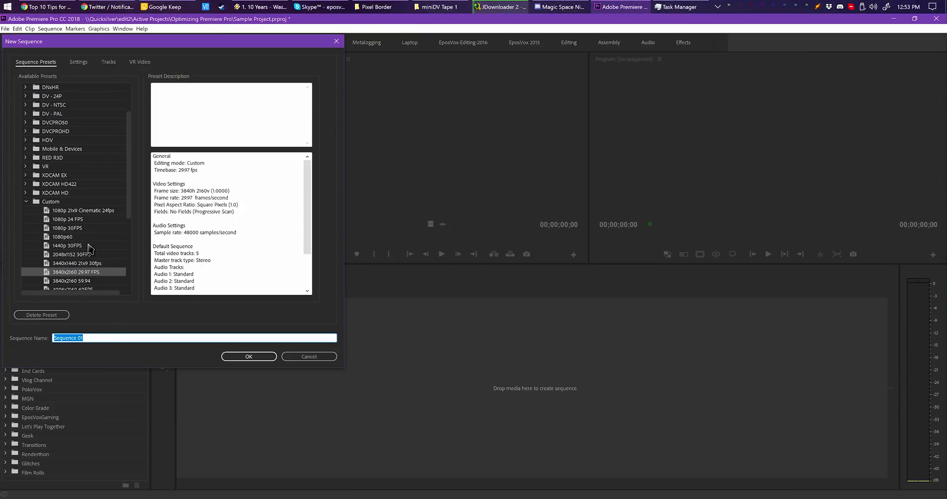
left_click(71, 229)
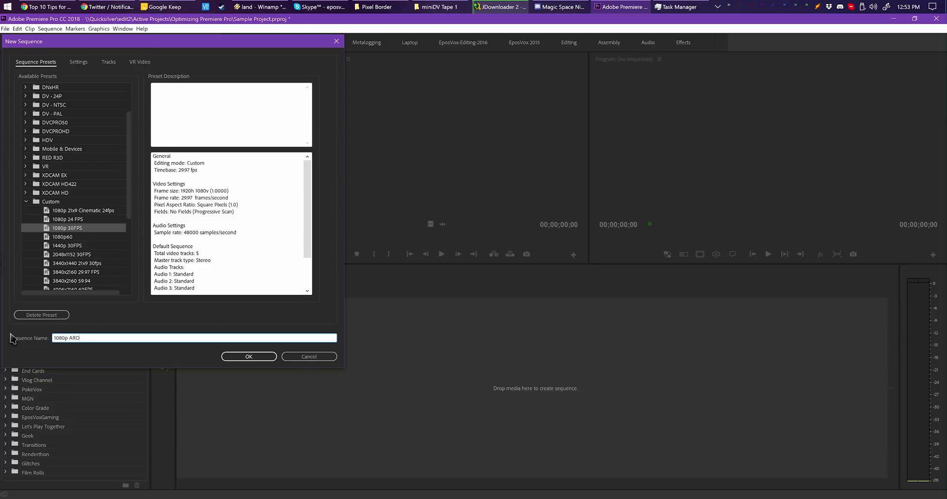
key("Return")
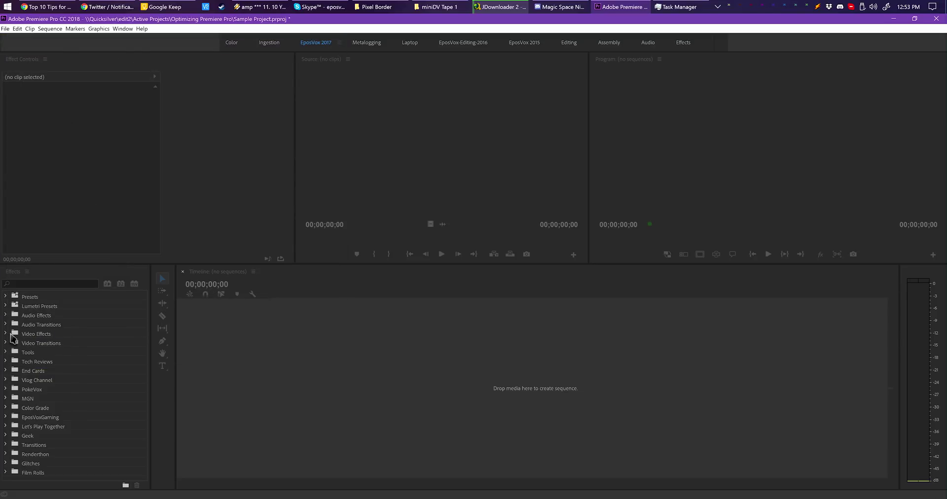
- Create a new 3840x2160 29.97 FPS sequence named '4K MASTER SEQUENCE'
key("ctrl+n")
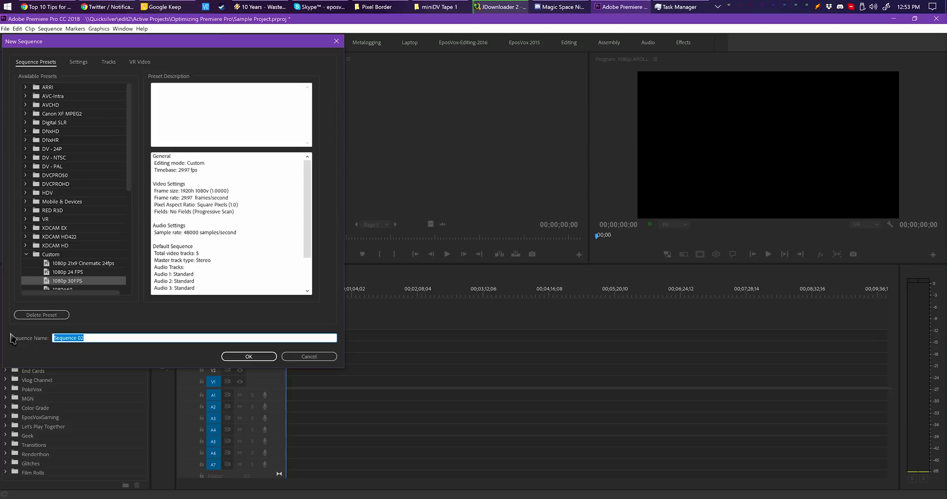
scroll(111, 231, "down", 5)
left_click(96, 193)
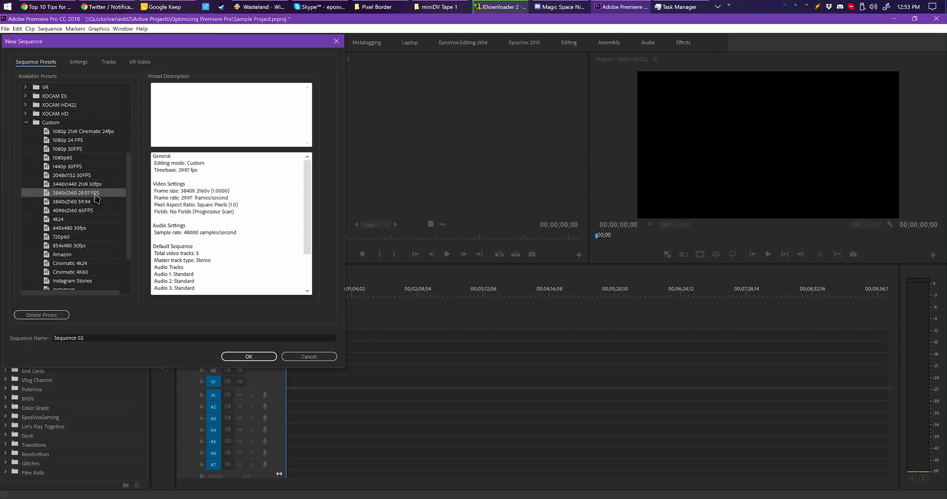
left_click(120, 336)
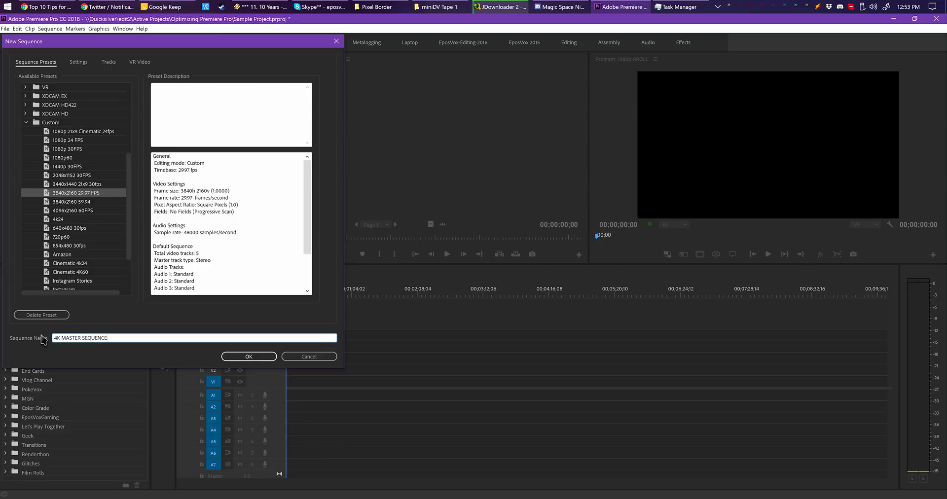
type("4K MASTER SEQUENCE")
key("Return")
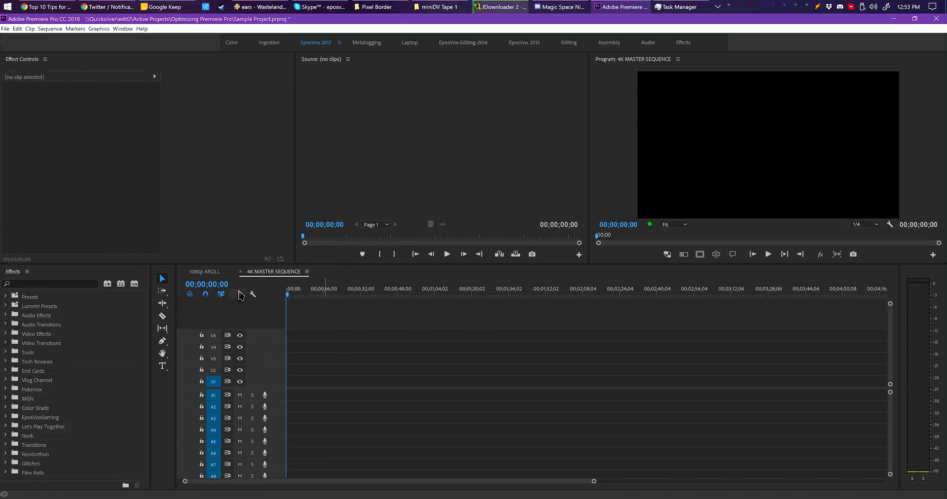
- Place the clip at the start of 1080p AROLL and scale it to 224
left_click(204, 272)
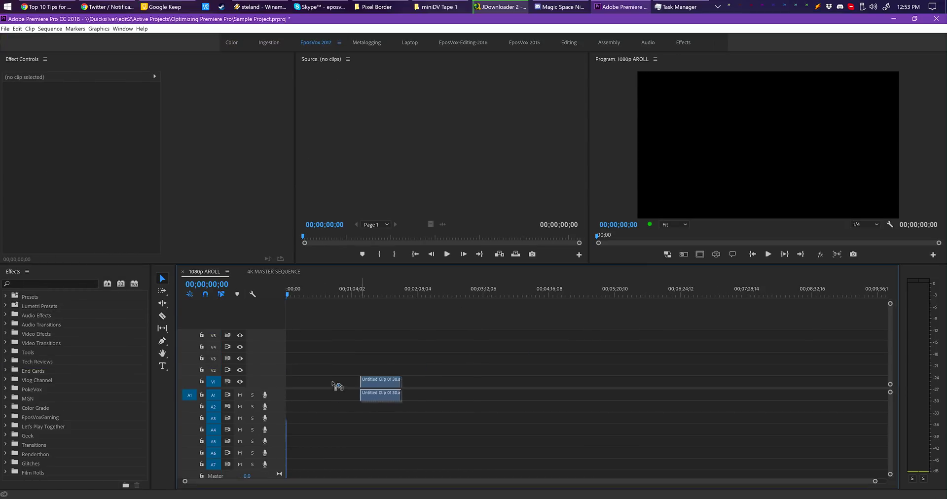
left_click_drag(332, 383, 296, 384)
left_click(306, 380)
left_click(87, 118)
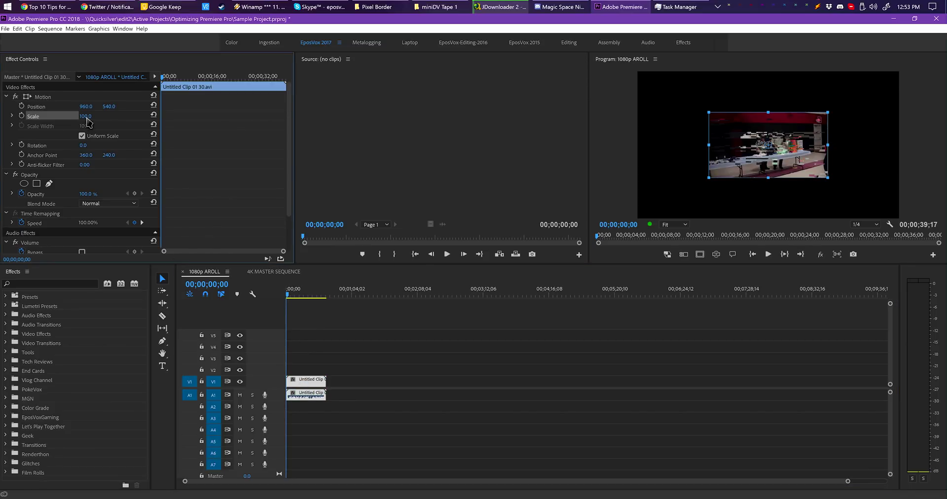
left_click_drag(91, 120, 152, 120)
left_click(284, 276)
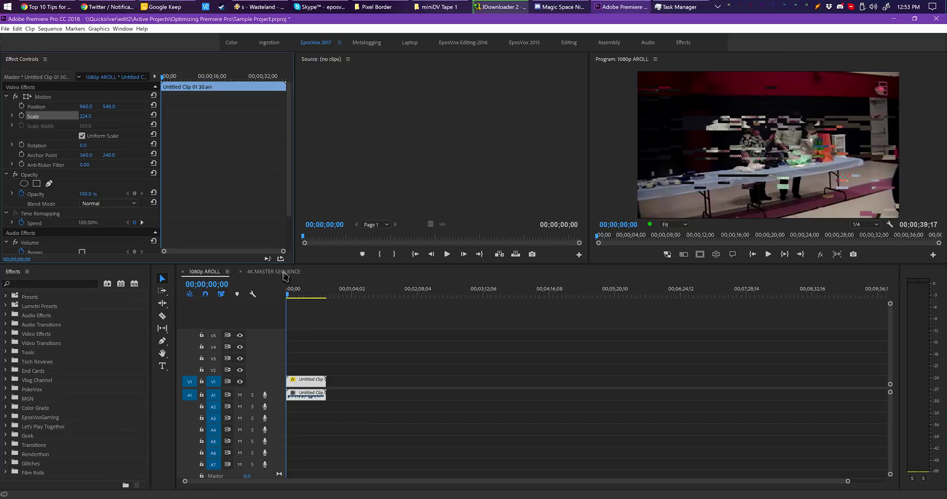
- Nest 1080p AROLL in 4K MASTER SEQUENCE and use Set to Frame Size
left_click(274, 272)
left_click_drag(838, 324, 289, 395)
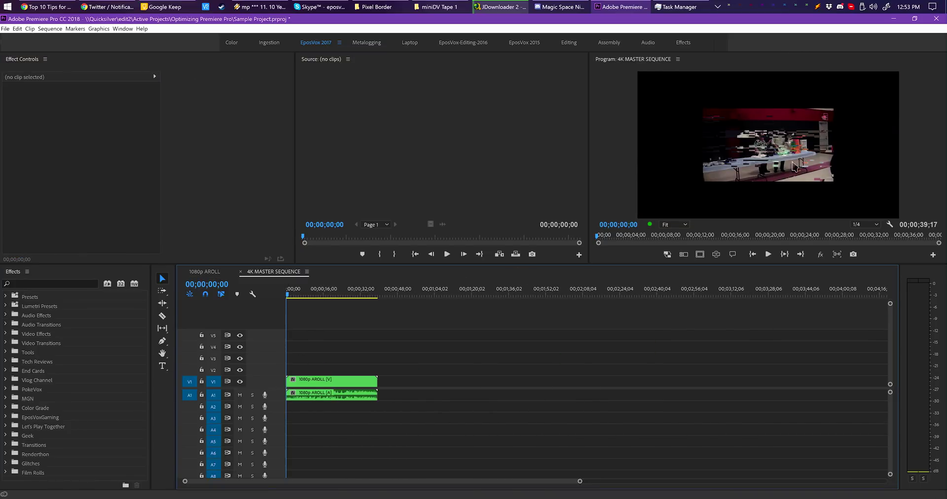
right_click(332, 381)
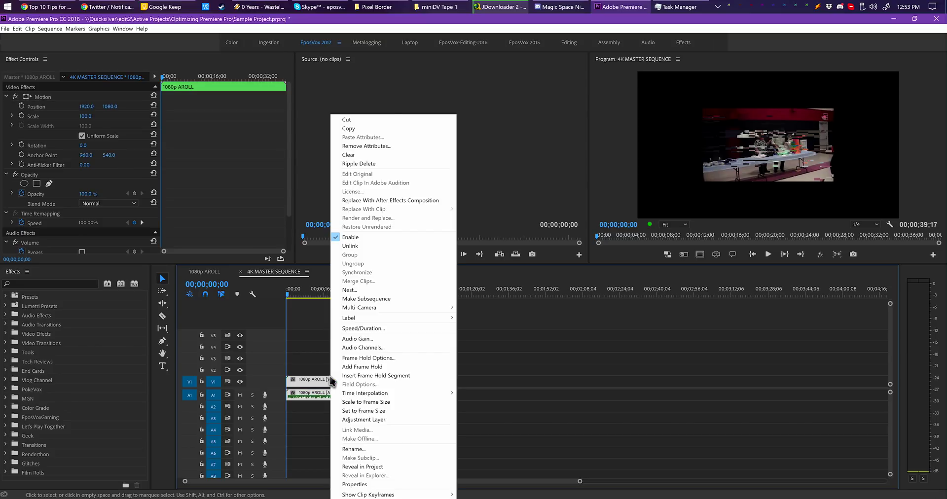
left_click(367, 410)
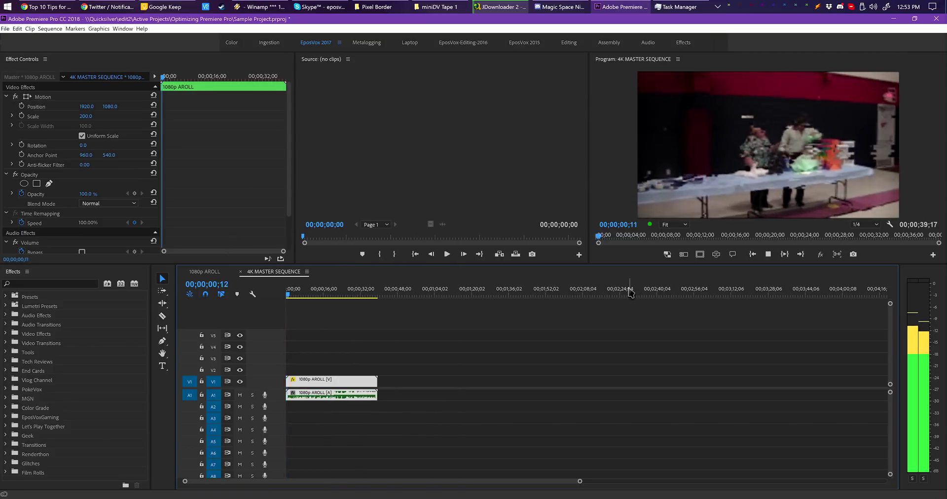
key("ctrl+z")
key("ctrl+z")
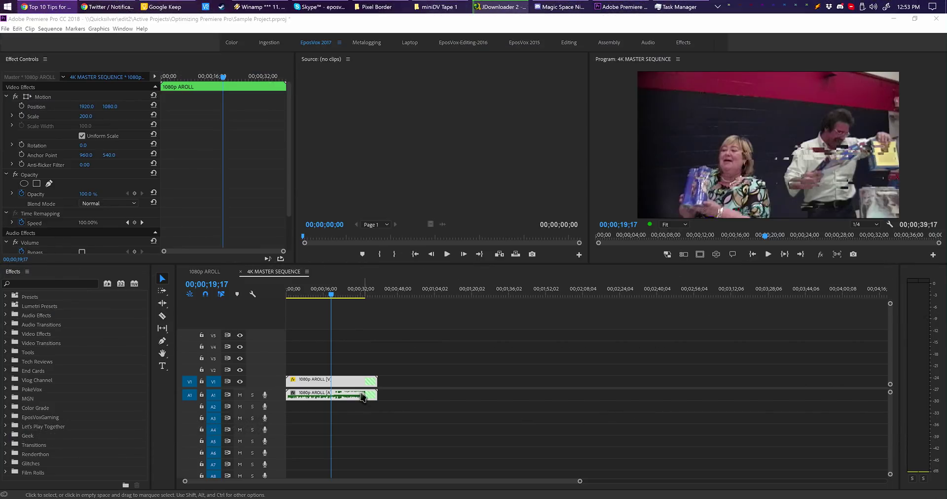
right_click(363, 397)
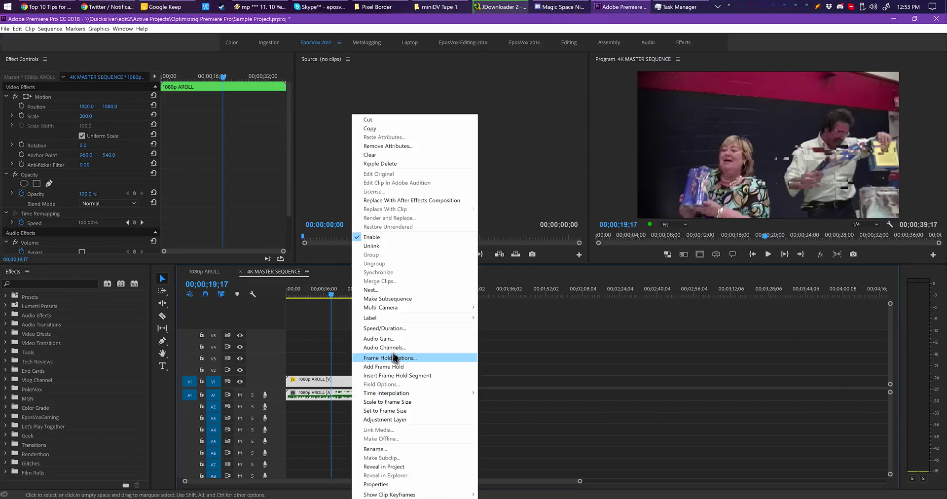
mouse_move(401, 318)
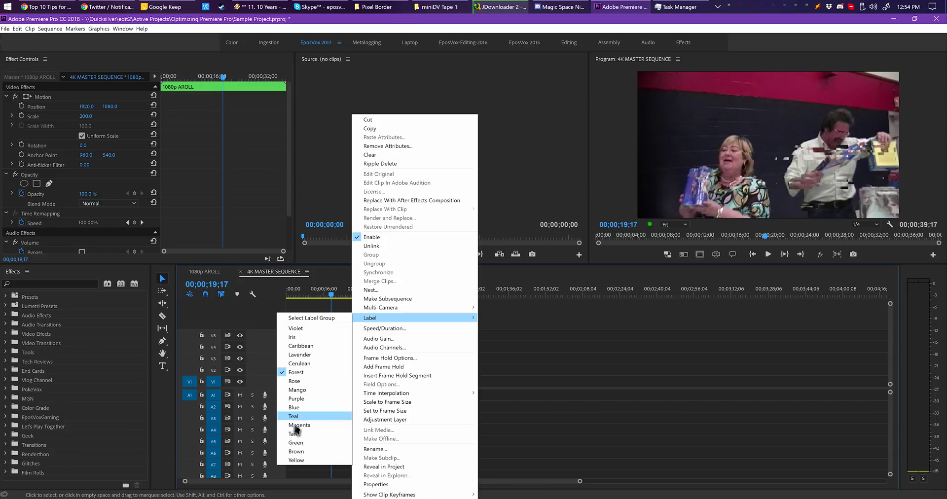
- Open the Labels page of Edit > Preferences
left_click(18, 28)
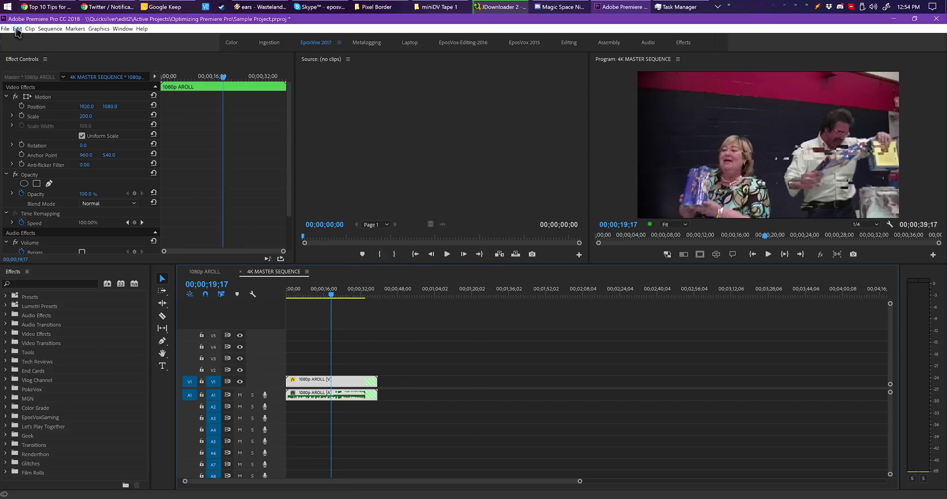
left_click(17, 28)
mouse_move(67, 254)
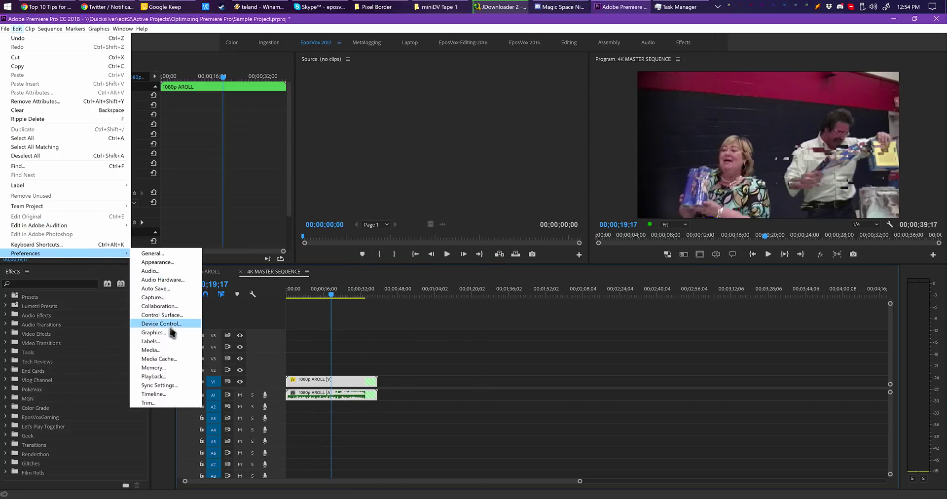
left_click(163, 341)
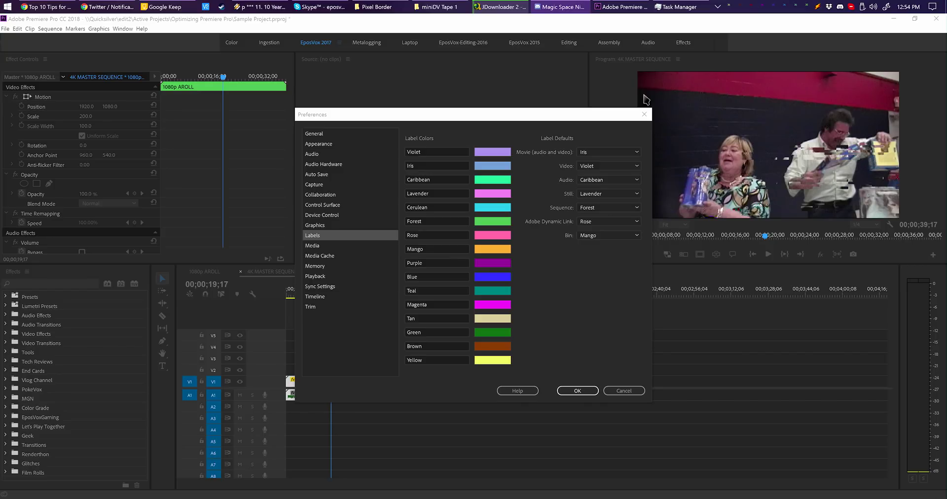
left_click(609, 194)
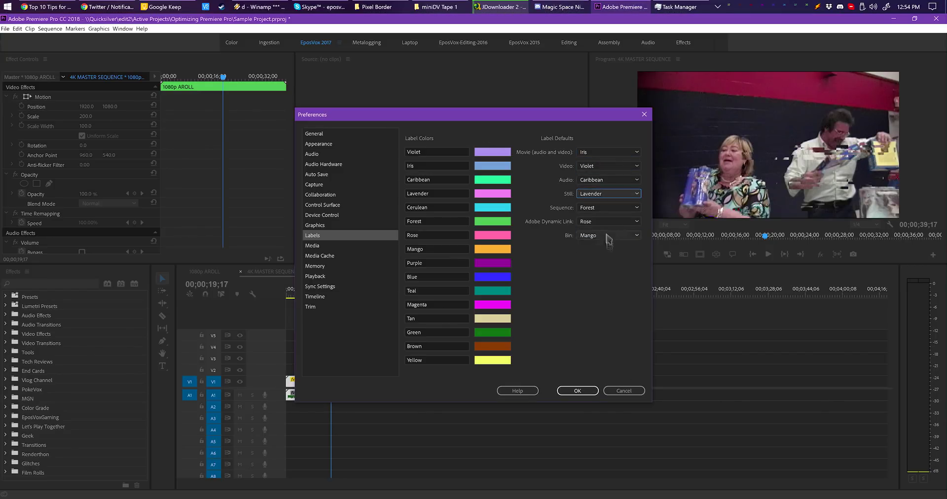
- Rename the label colours to Sorta Blue, Sorta Green, YEEEEE, REEEEE and AFTER EFFECTS NEST
type("Sorta Blue")
key("Tab")
type("S")
key("Tab")
type("REEEEE")
key("Tab")
type("B-ROLL")
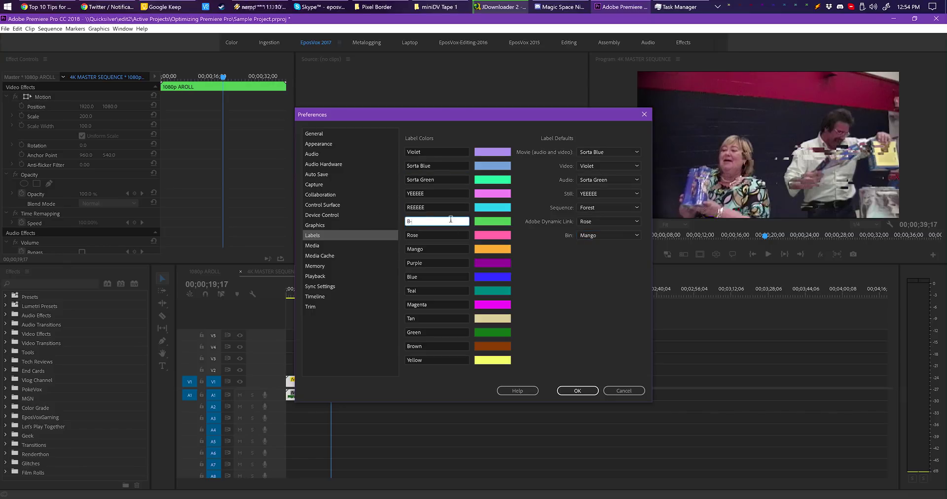
key("Tab")
type("AFTER EFFECTS NEST")
key("Return")
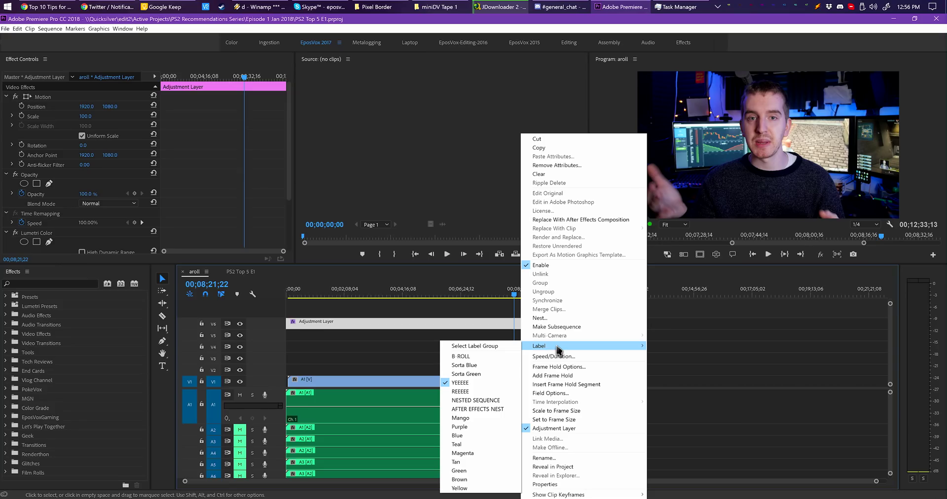
- Label the adjustment layer YEEEEE and a PS2 Top 5 E1 clip Mango
left_click(497, 386)
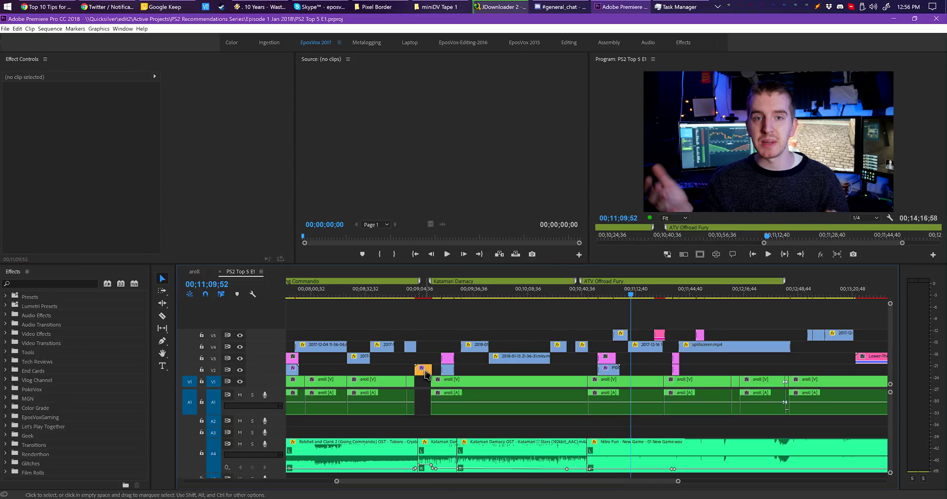
right_click(425, 373)
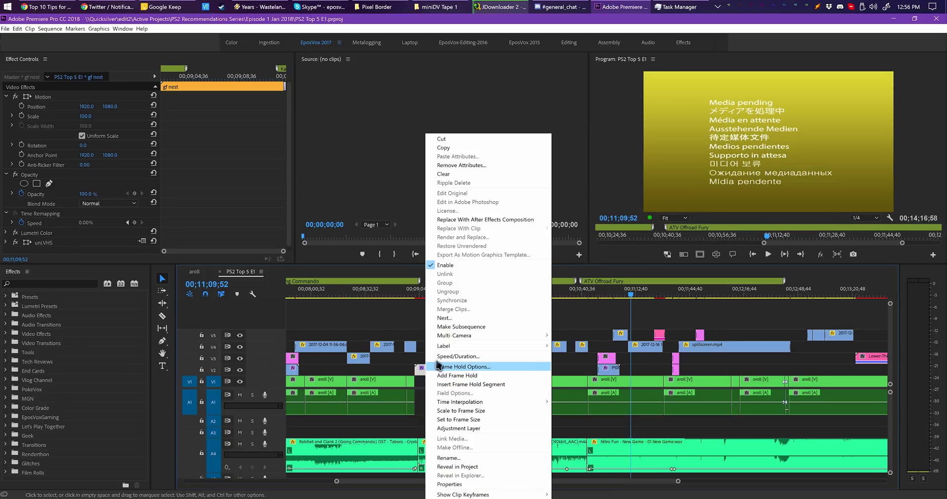
mouse_move(447, 346)
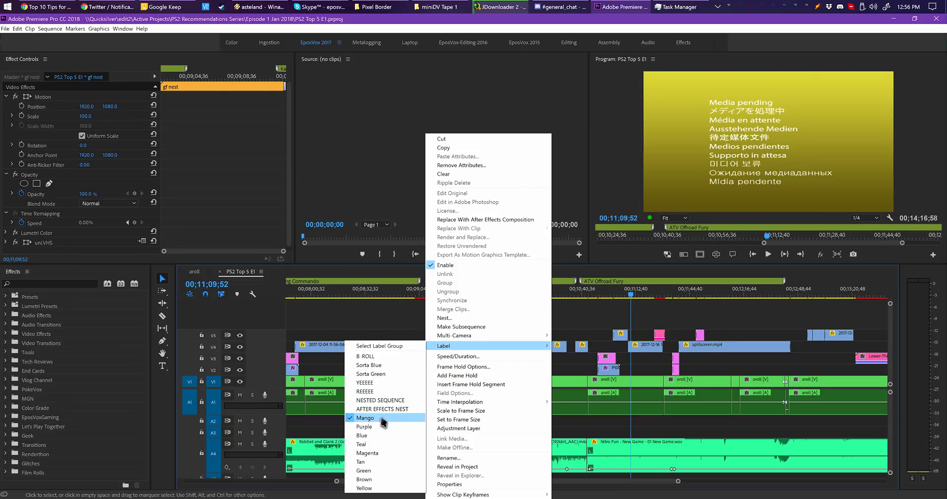
left_click(365, 417)
left_click(655, 324)
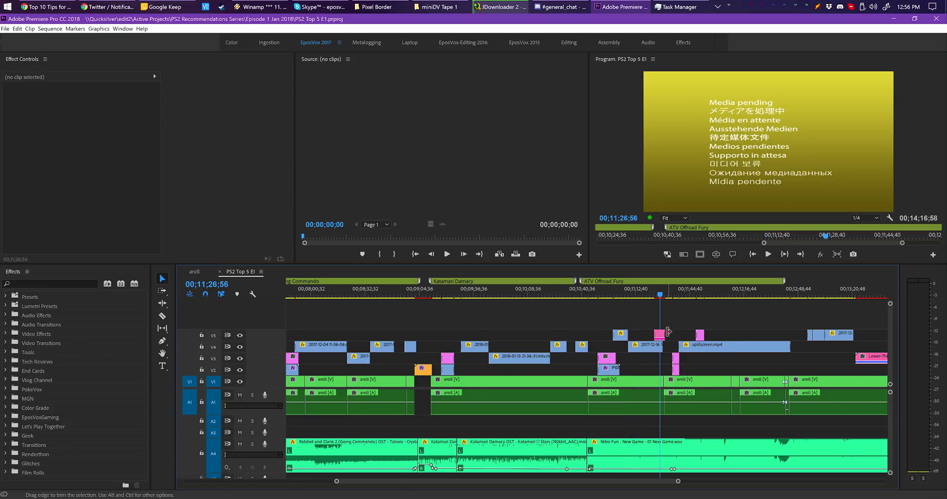
key("=")
key("=")
key("=")
- Label the V5 linked comp AFTER EFFECTS NEST and old tv.psd YEEEEE
right_click(597, 333)
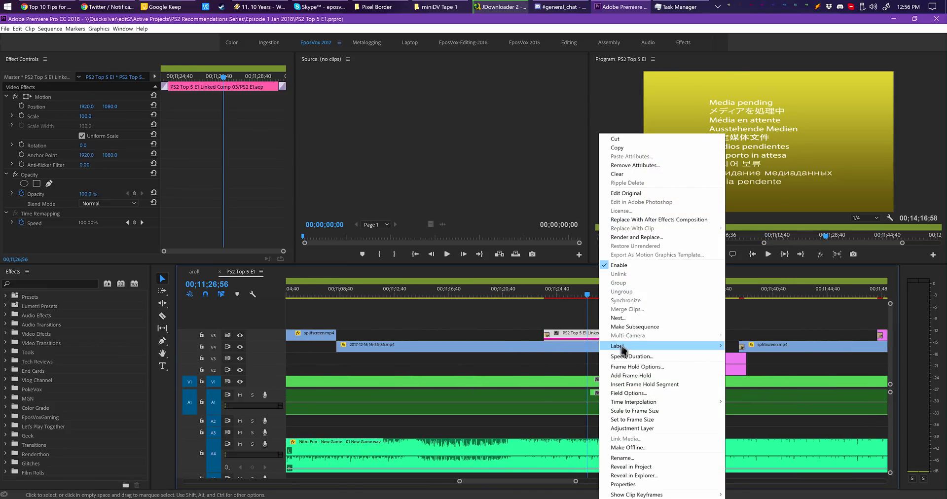
mouse_move(622, 348)
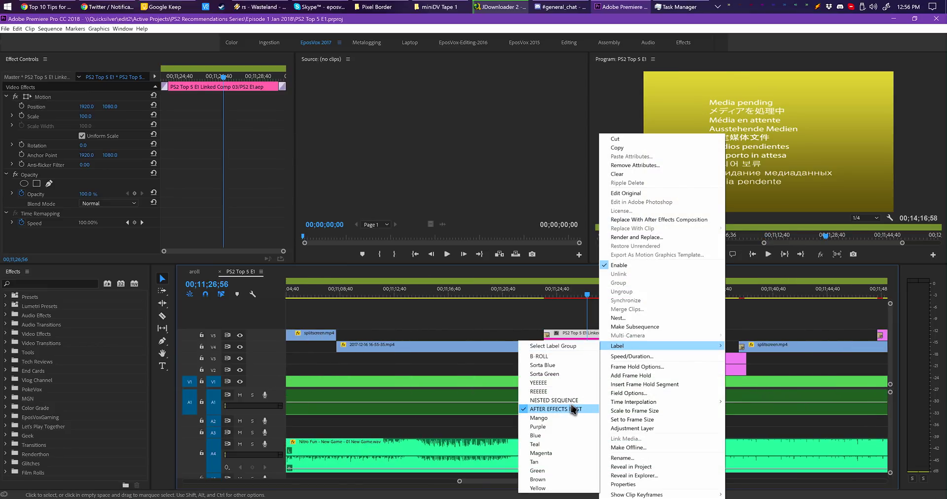
left_click(517, 318)
right_click(713, 360)
mouse_move(725, 346)
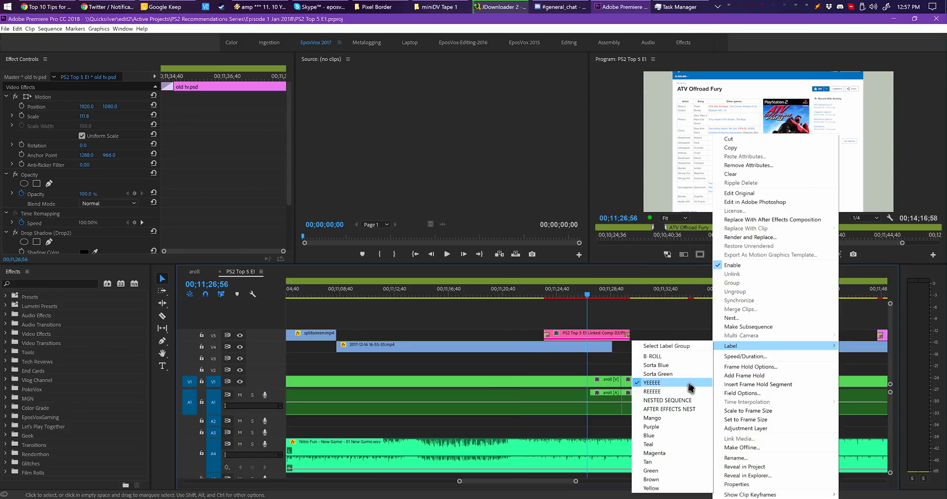
left_click(658, 326)
key("minus")
key("minus")
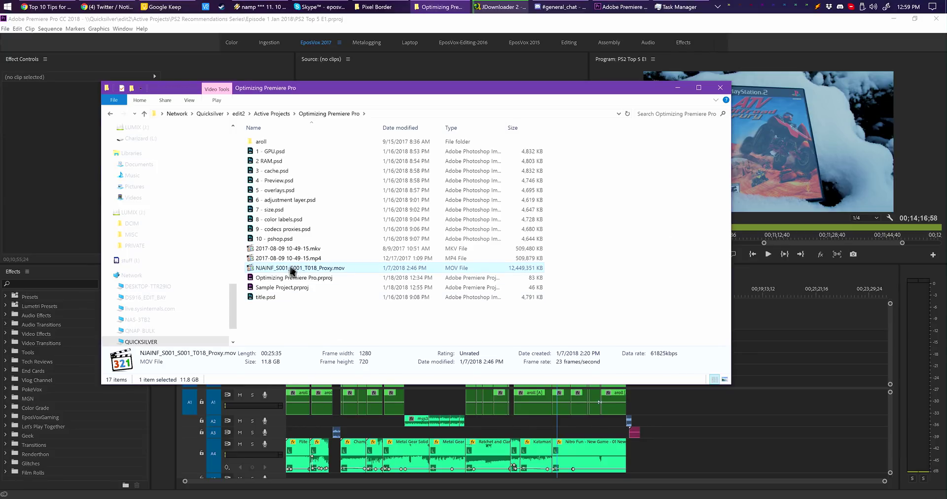
- In the aroll folder, view the NJAINF camera MOV's codec details in MediaInfo
right_click(291, 269)
left_click(303, 333)
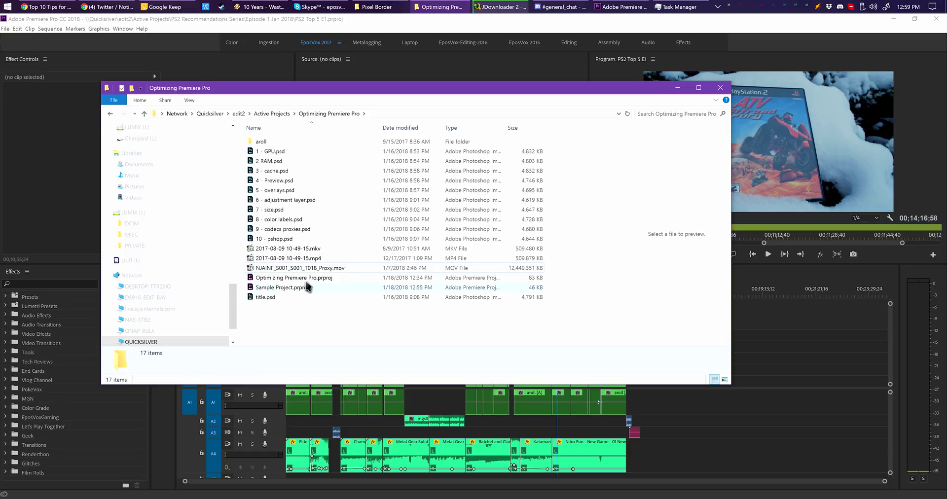
double_click(266, 141)
left_click(273, 152)
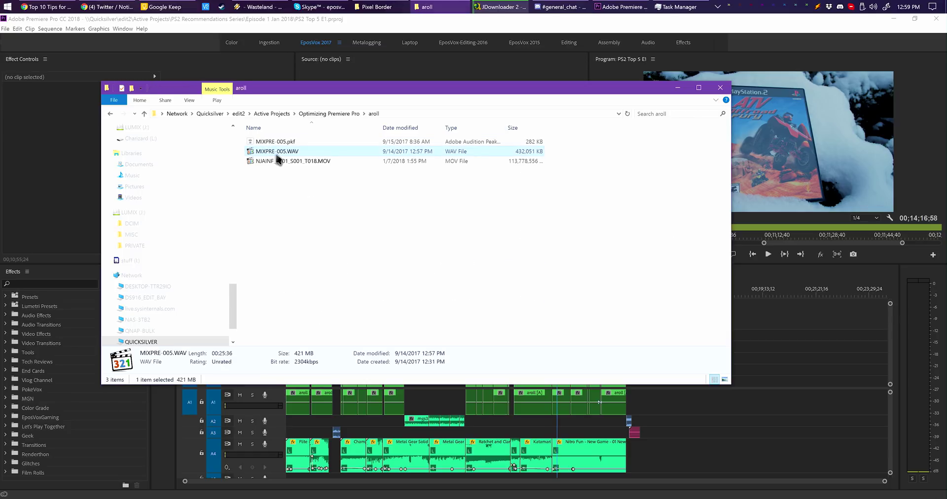
right_click(276, 155)
left_click(296, 162)
right_click(294, 161)
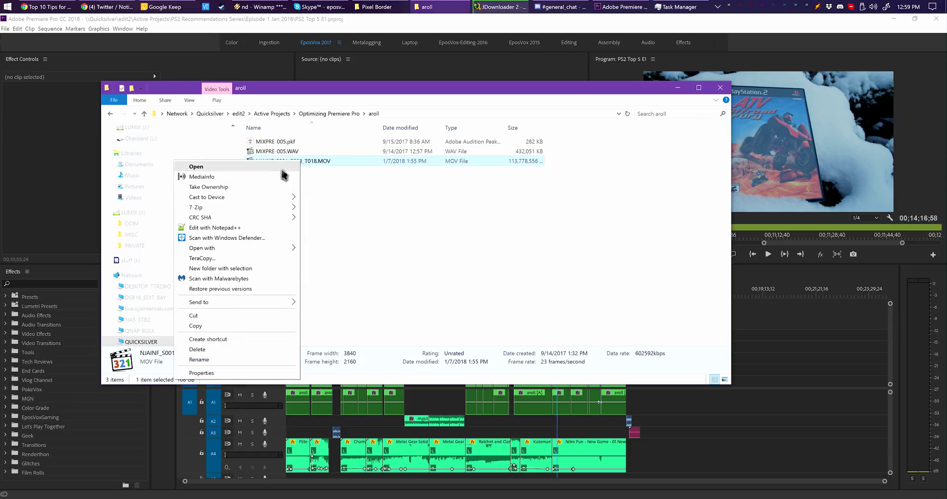
left_click(277, 178)
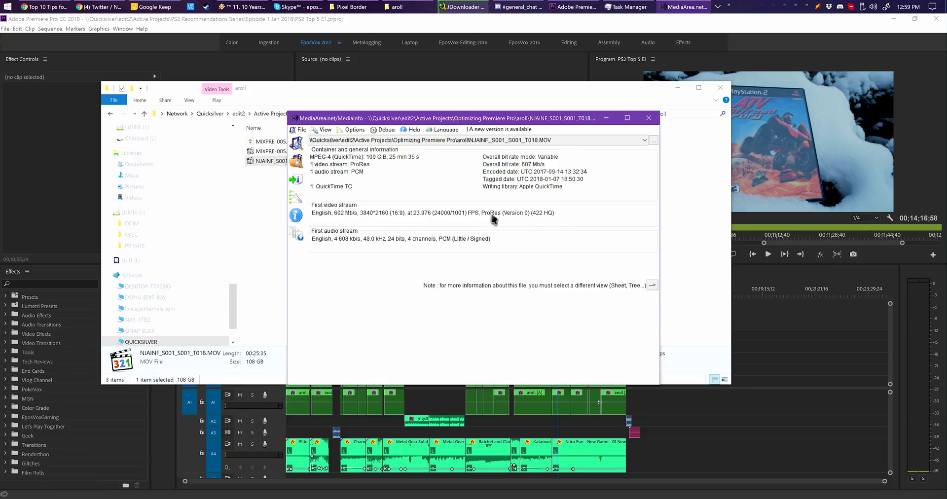
- Return to the Optimizing Premiere Pro folder and bring up the mp4 recording's options
left_click(281, 108)
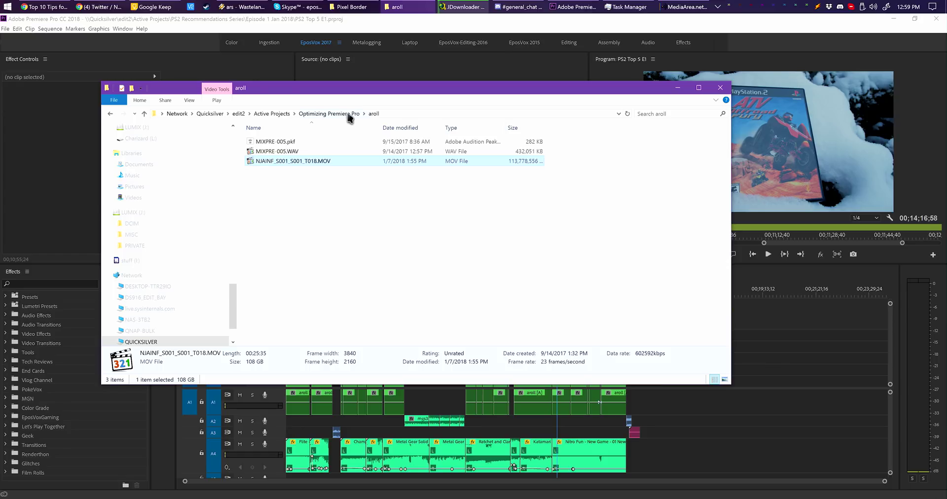
left_click(328, 113)
right_click(286, 257)
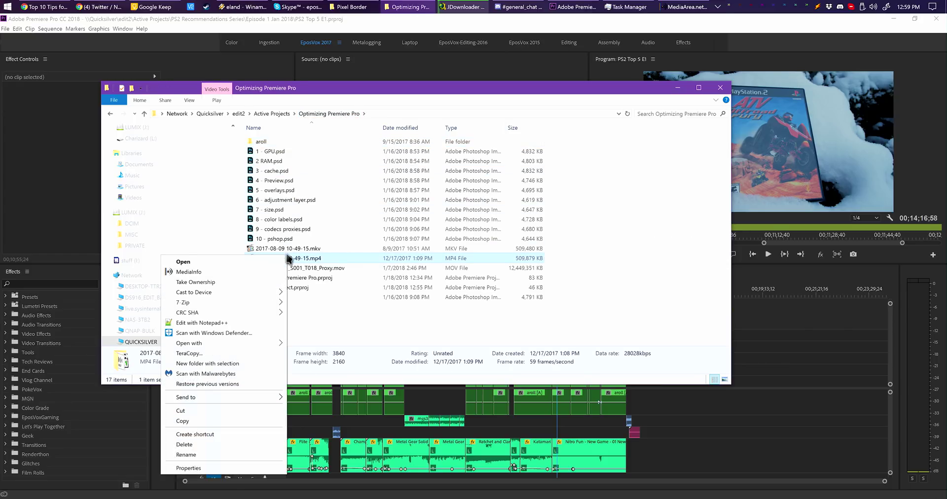
- Inspect the 4K AVC mp4 in MediaInfo, then close both MediaInfo windows
left_click(270, 273)
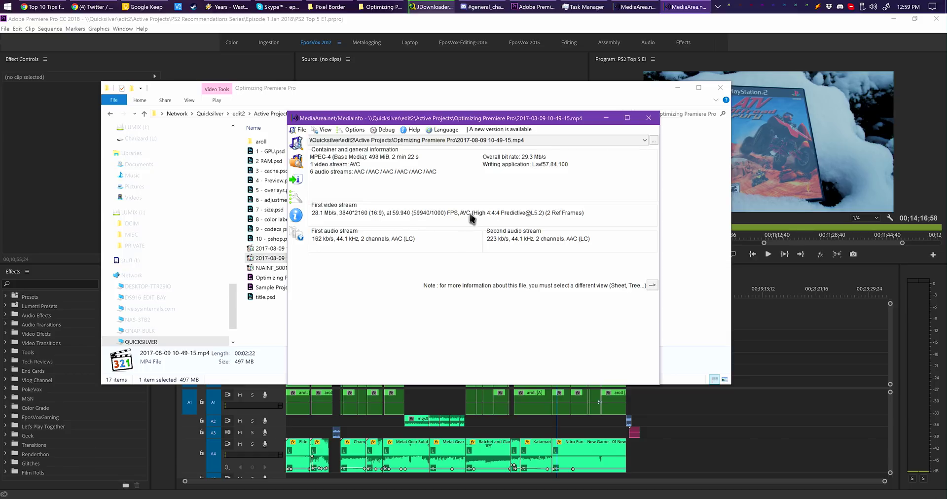
left_click(648, 118)
left_click(658, 5)
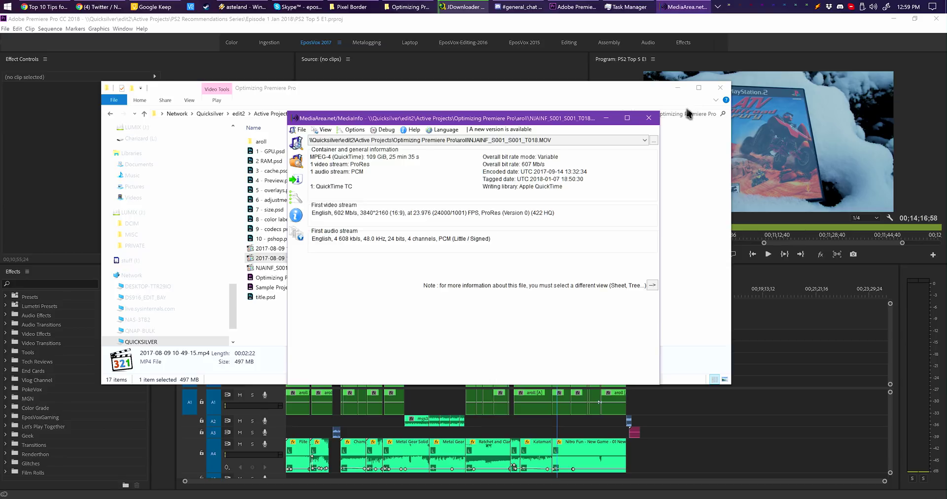
left_click(650, 117)
- Inspect the 1280x720 CineForm proxy MOV in MediaInfo, close it, and return to Premiere
left_click(331, 269)
right_click(331, 269)
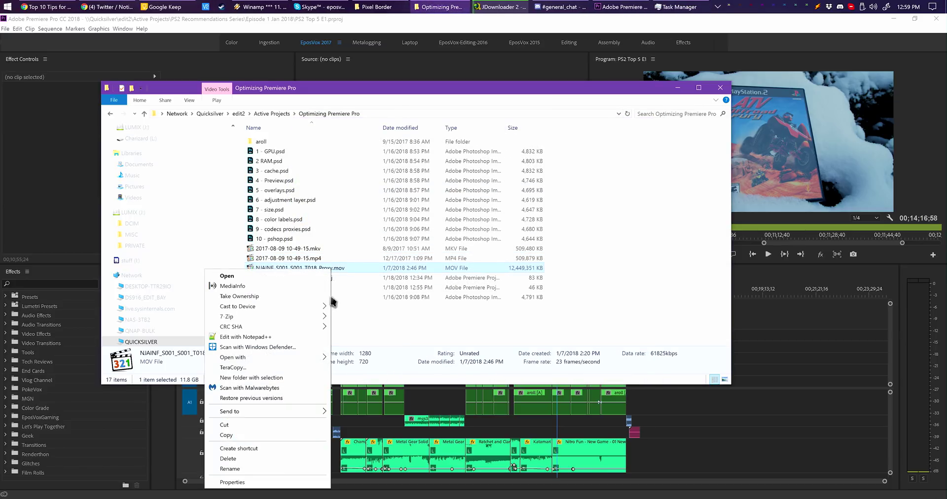
left_click(247, 285)
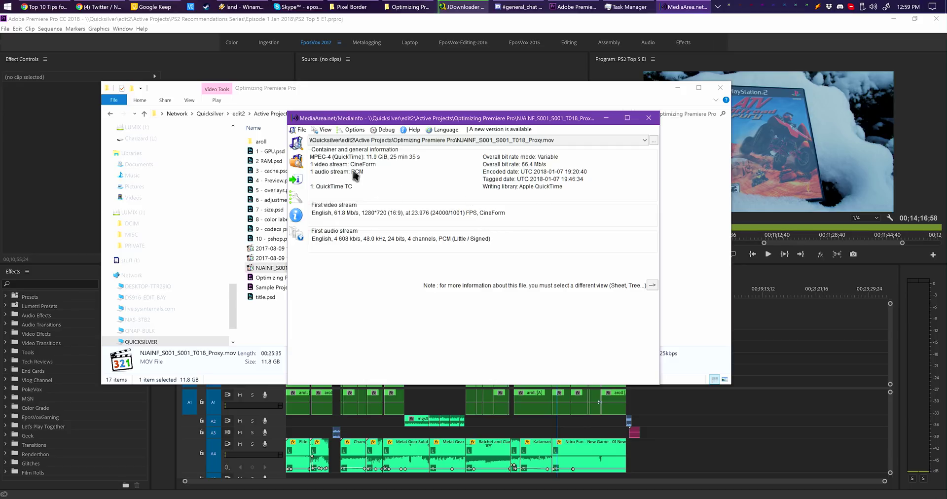
left_click(649, 119)
left_click(71, 34)
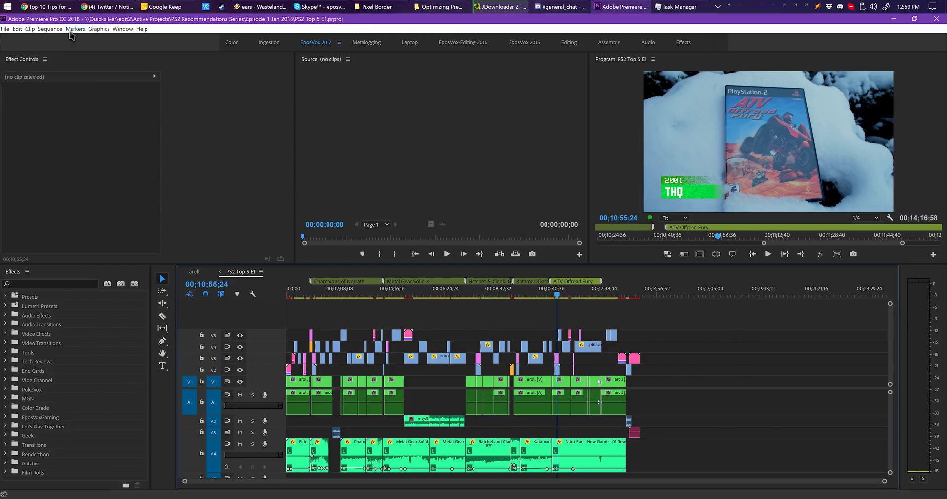
- Close the PS2 project, reopen Optimizing Premiere Pro, and bring up the NJAINF clip's options
left_click(5, 31)
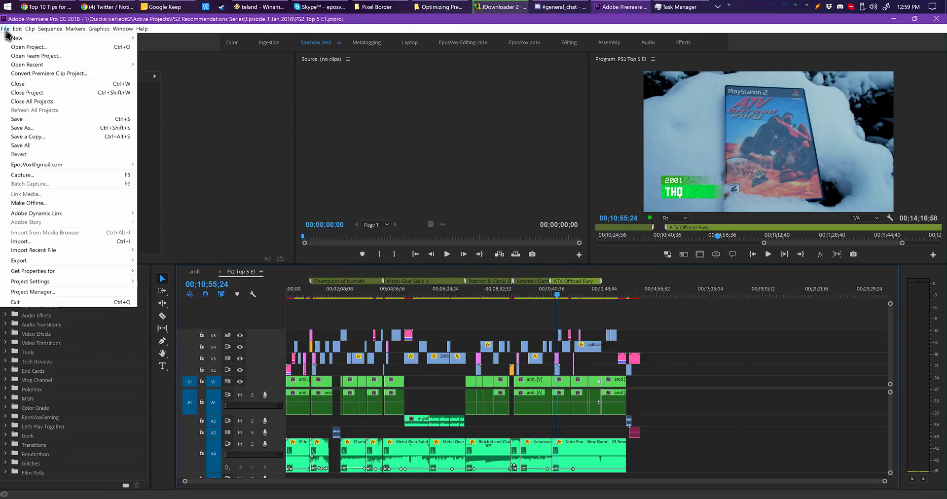
left_click(40, 95)
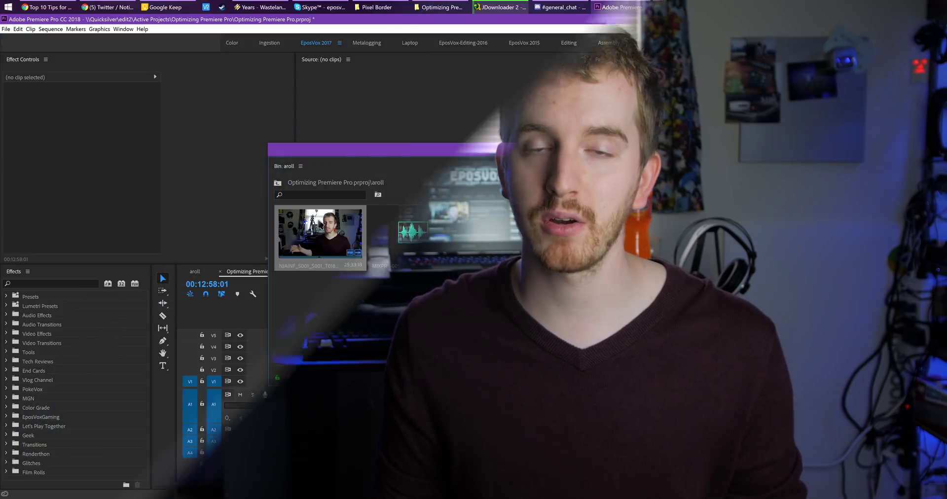
right_click(315, 222)
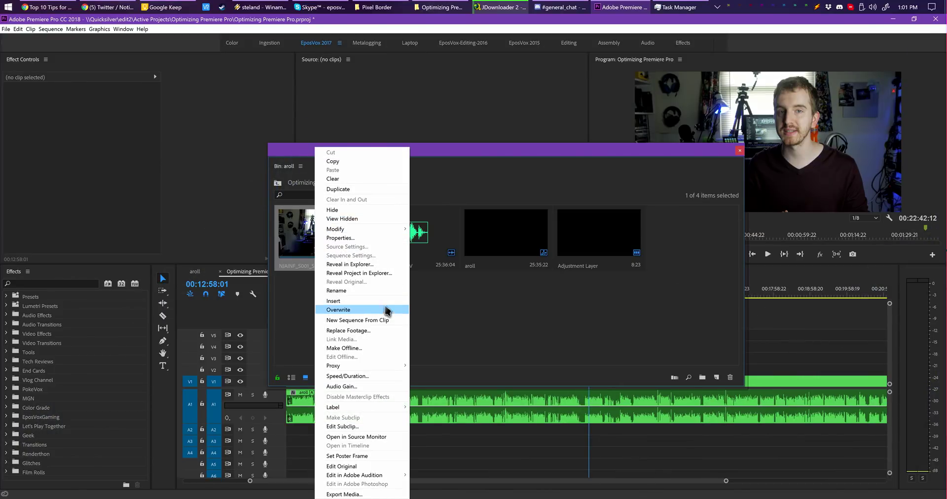
- Review Create Proxies settings (QuickTime, Ingest_Proxy_Cineform) for the NJAINF clip, then cancel
mouse_move(370, 365)
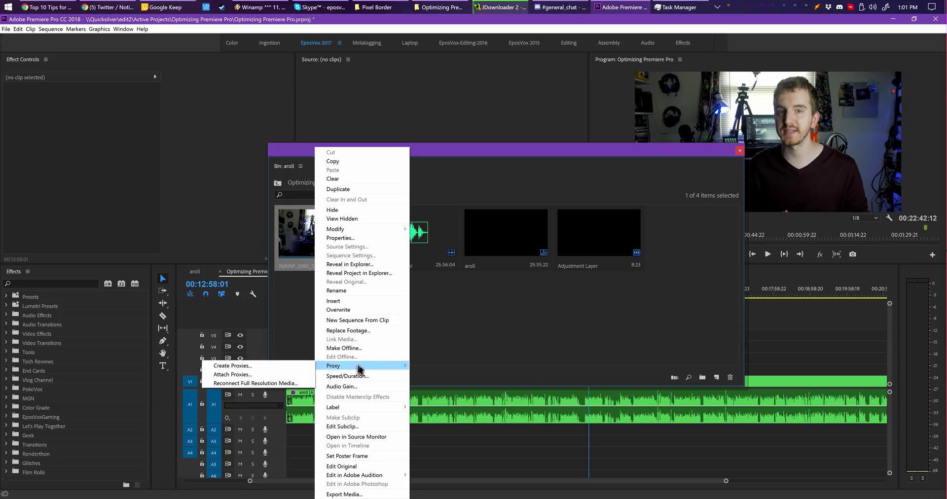
left_click(232, 366)
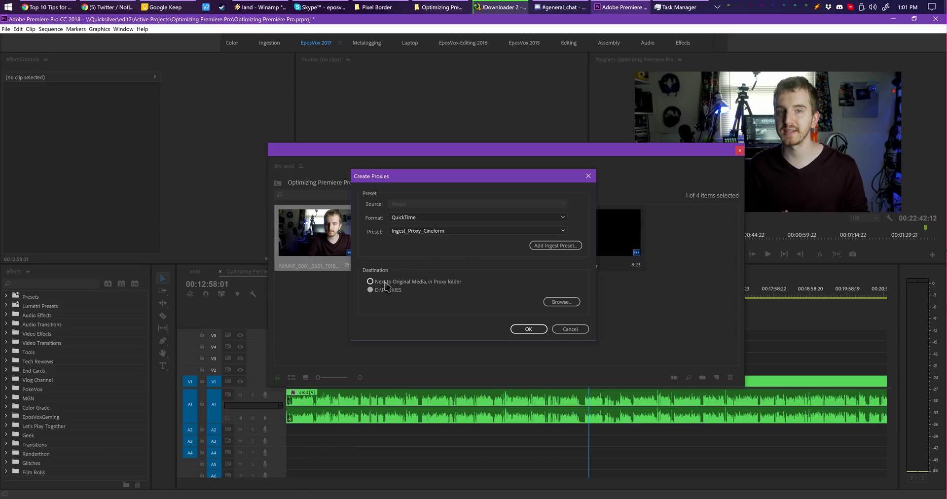
left_click(415, 217)
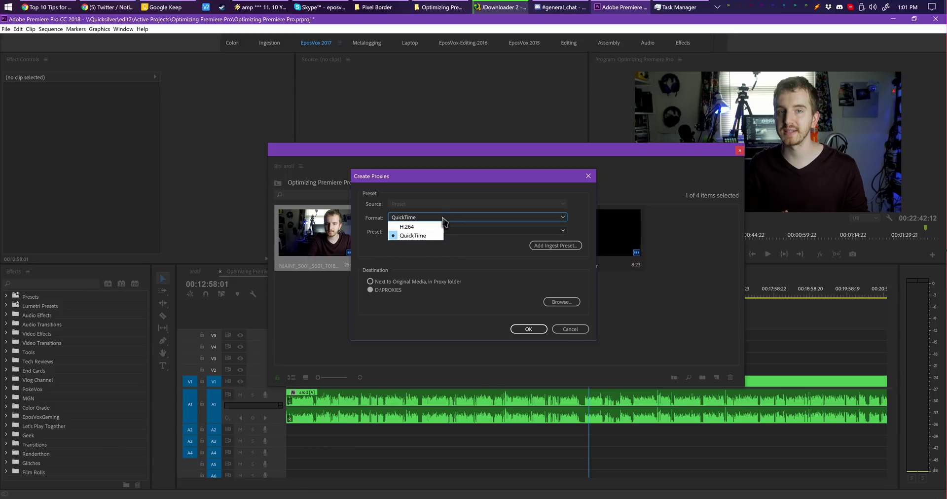
left_click(417, 236)
left_click(434, 231)
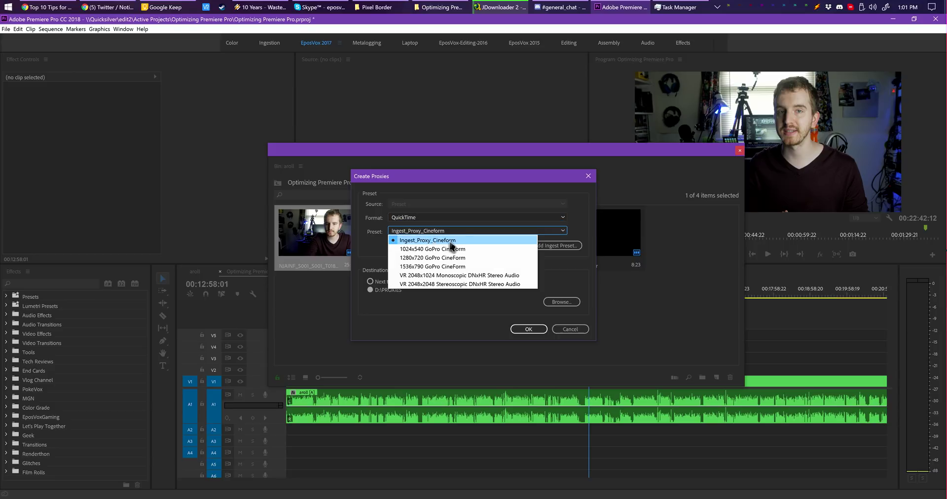
left_click(435, 240)
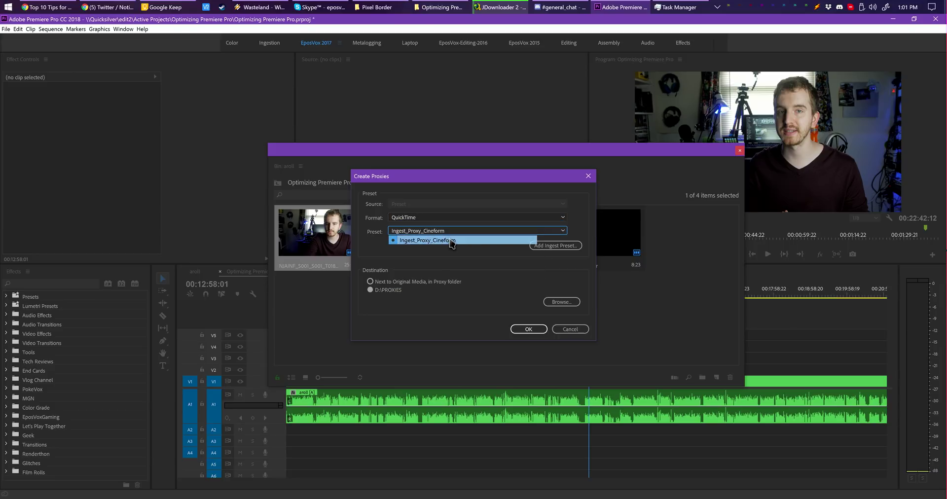
left_click(570, 329)
- Attach the existing proxy from D:\PROXIES to NJAINF_S001_S001_T018.MOV
right_click(325, 231)
mouse_move(368, 365)
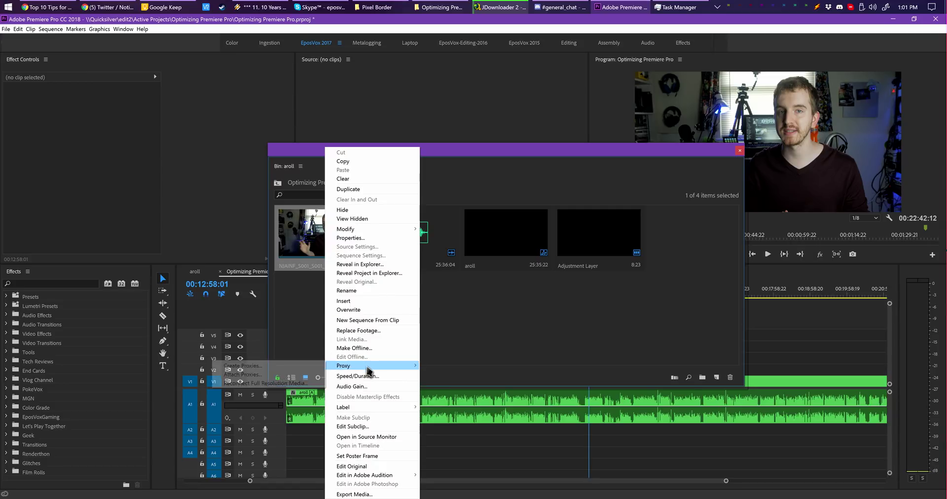
left_click(289, 372)
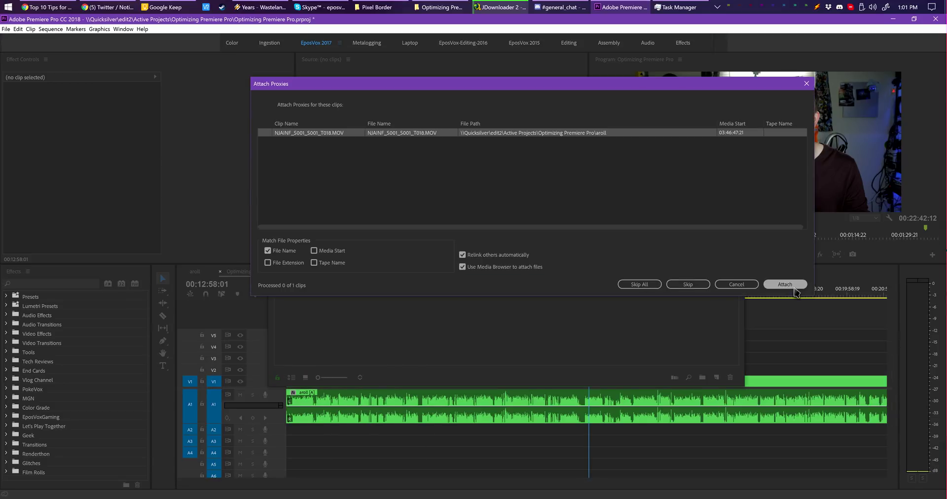
left_click(794, 286)
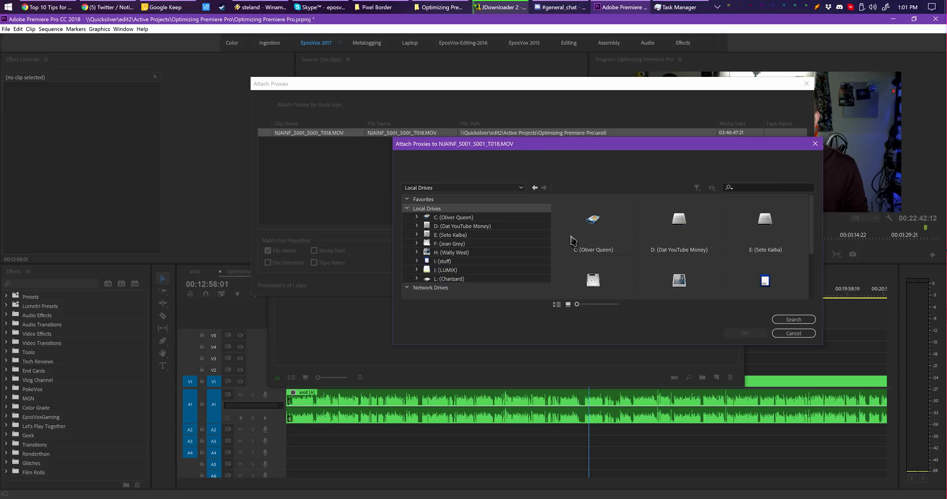
double_click(678, 236)
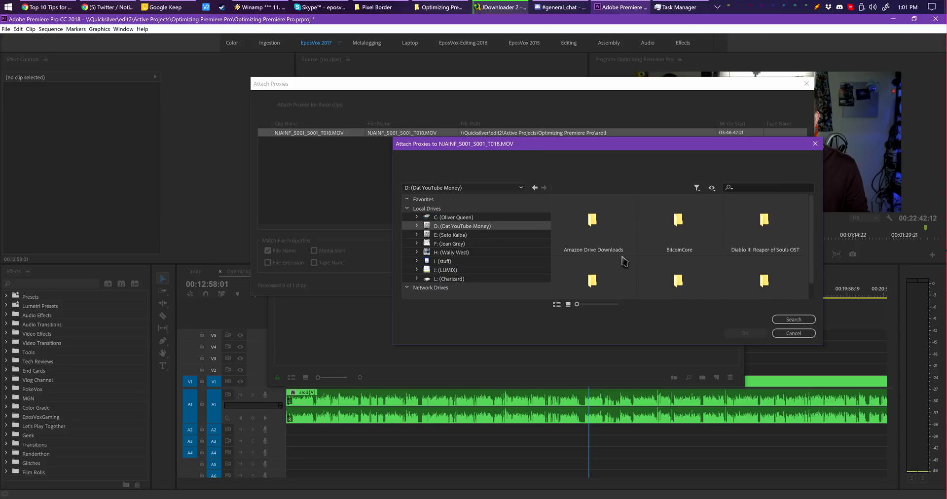
double_click(647, 277)
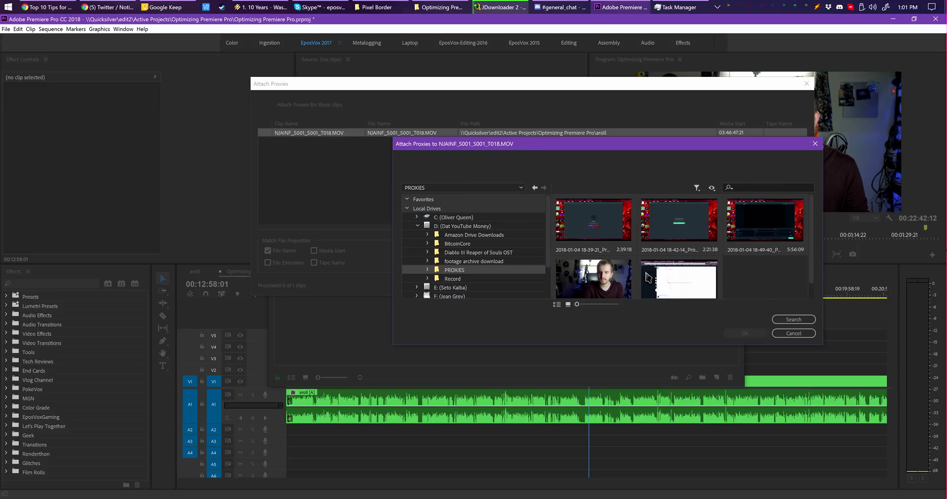
double_click(589, 271)
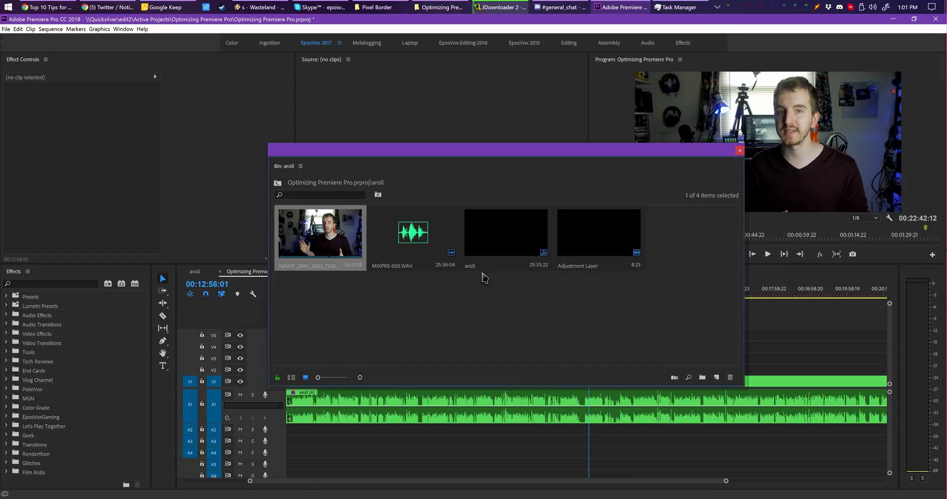
- Close the floating aroll bin, enable Toggle Proxies, and scrub the sequence to preview with proxies
left_click(739, 150)
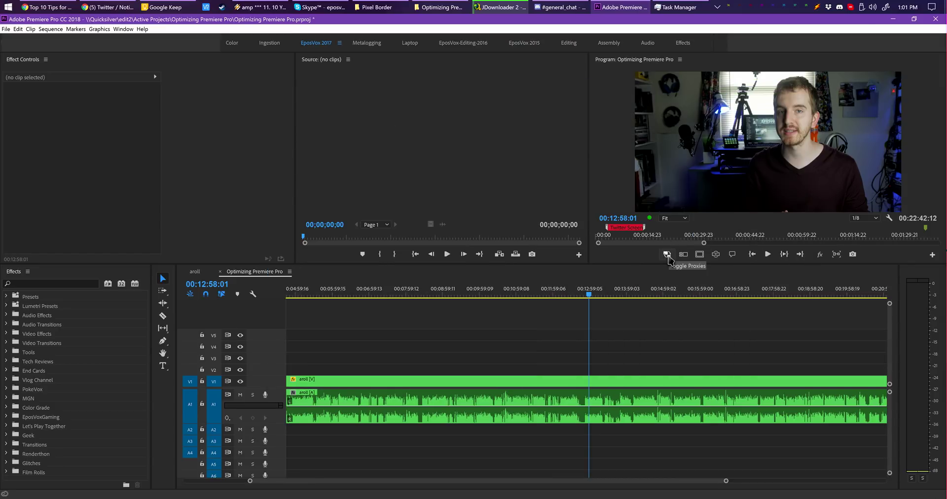
left_click(668, 255)
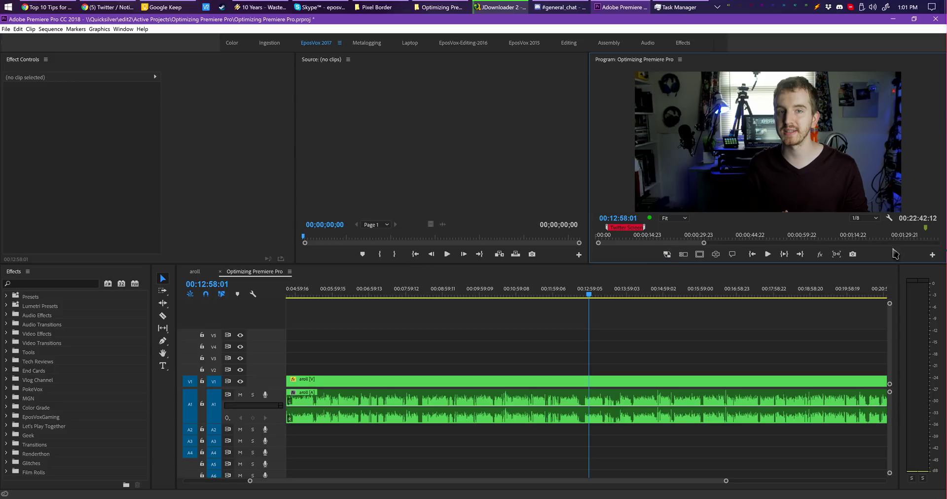
left_click(932, 255)
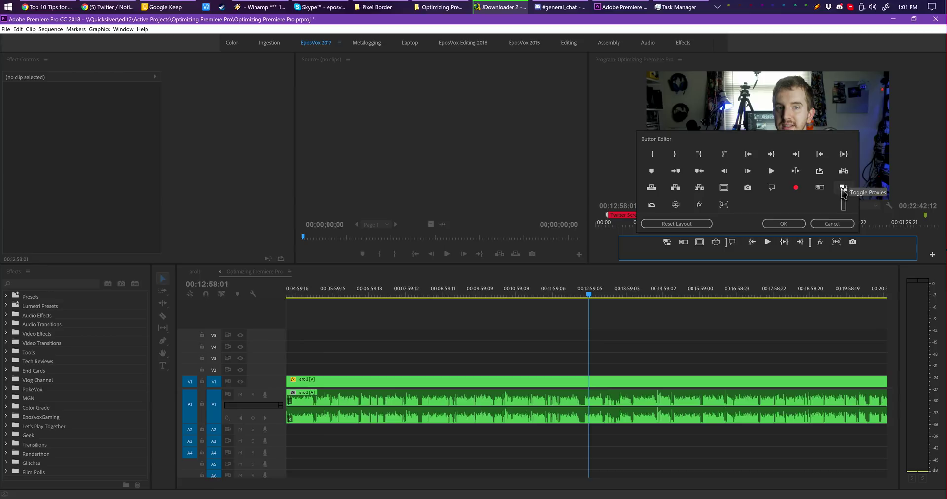
left_click(784, 224)
mouse_move(528, 295)
left_mouse_down()
mouse_move(448, 294)
mouse_move(545, 294)
left_mouse_up()
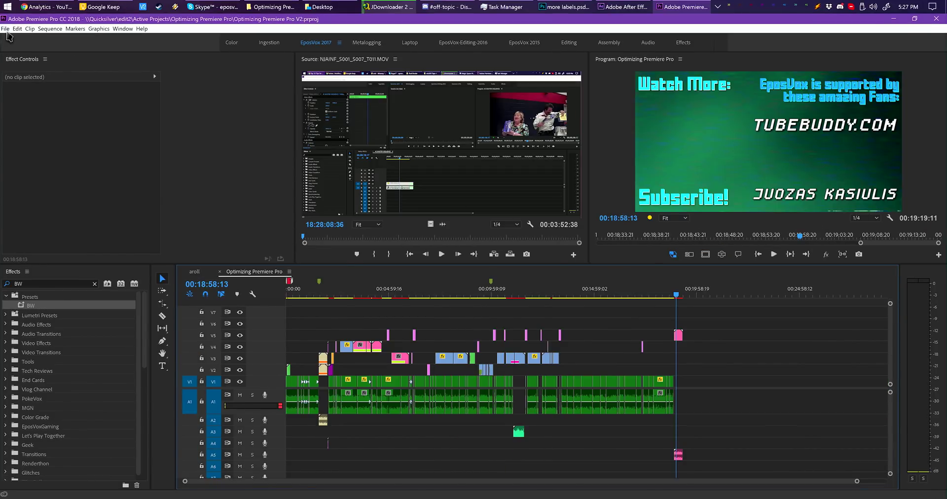
- Turn on ingest in the project's Ingest Settings and set it to Create Proxies
key("alt+f")
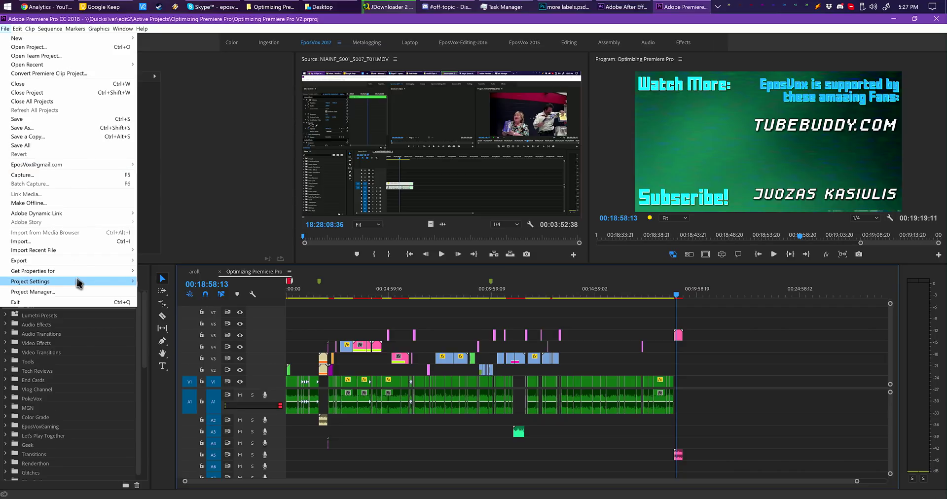
mouse_move(77, 281)
left_click(187, 301)
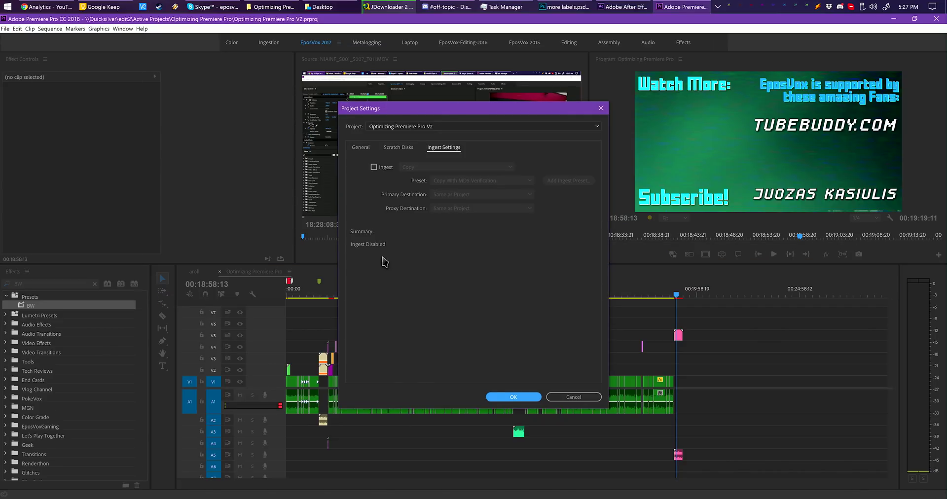
left_click(384, 167)
left_click(436, 167)
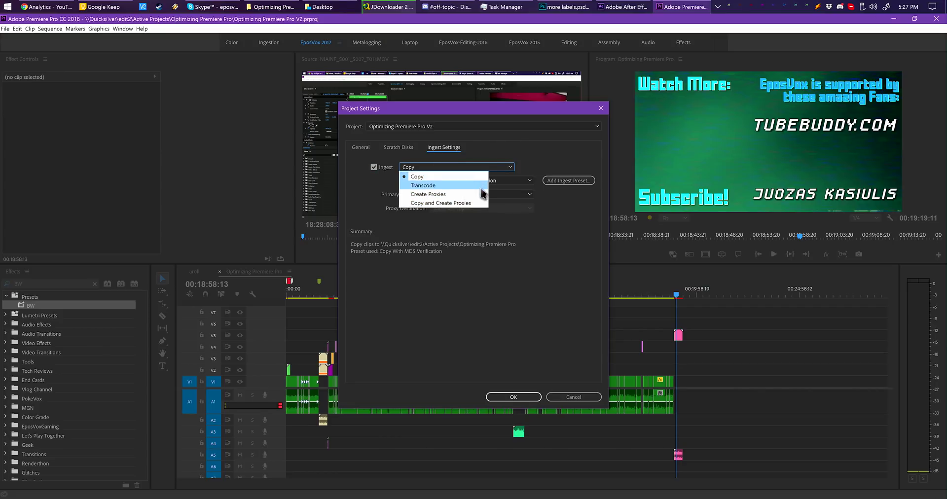
left_click(427, 196)
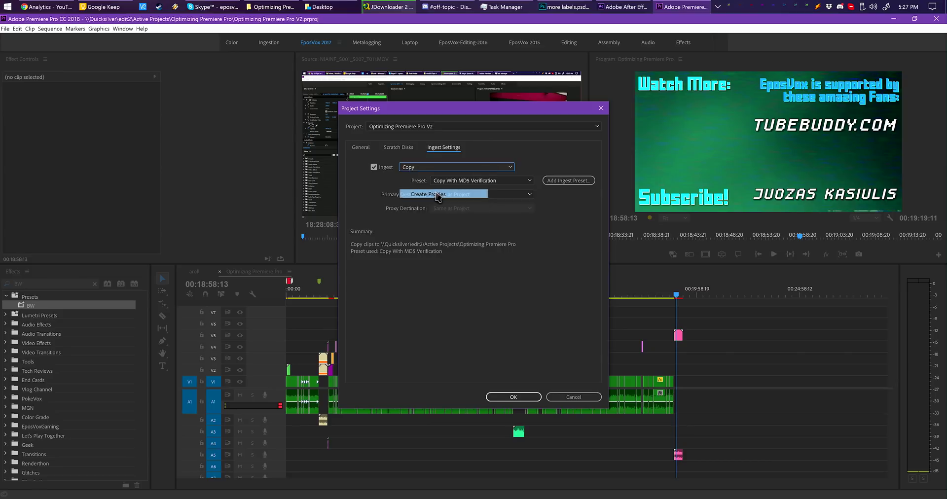
- Keep Ingest_Proxy_Cineform as the proxy preset and apply the ingest settings
left_click(551, 182)
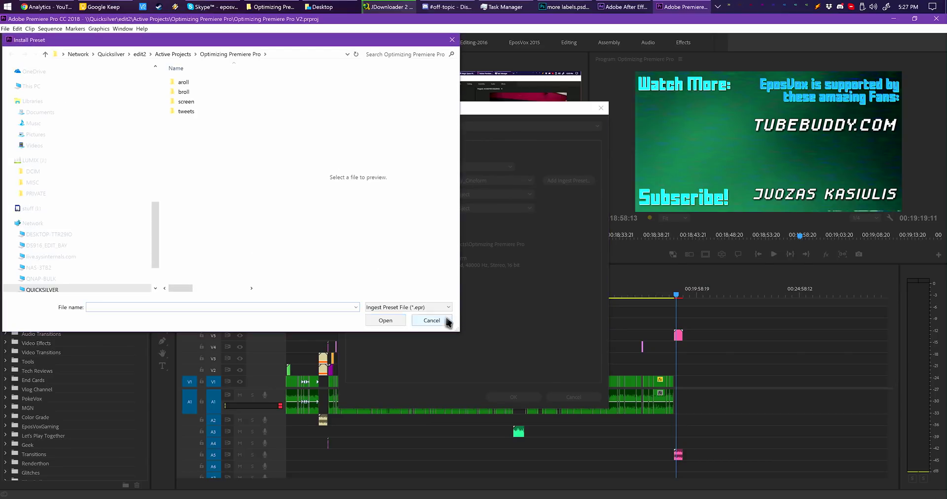
left_click(432, 321)
left_click(493, 182)
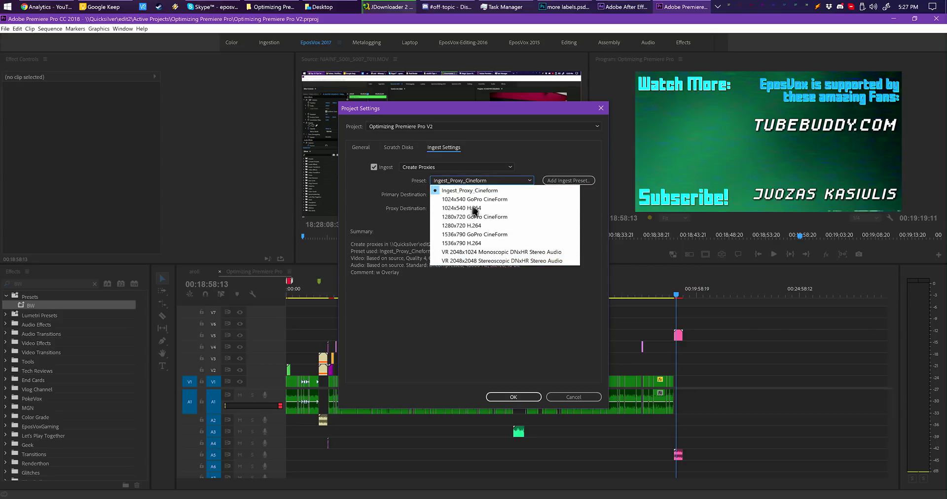
left_click(468, 192)
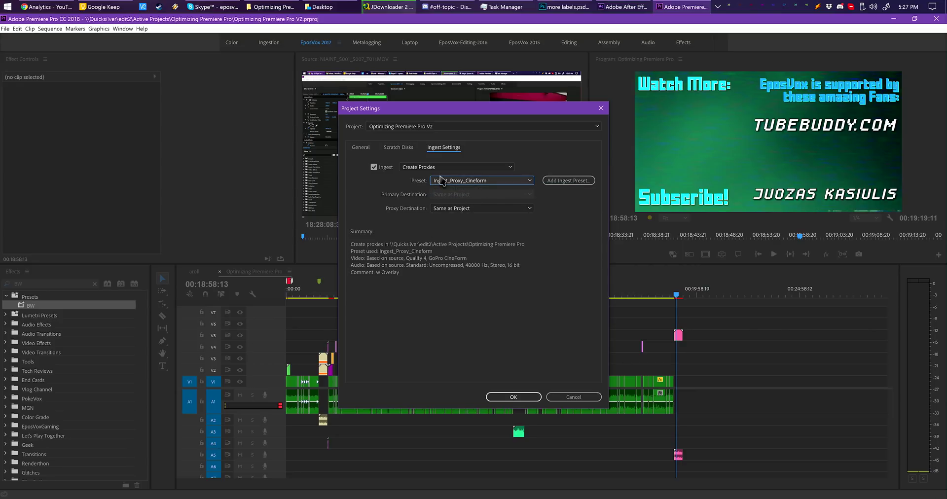
left_click(512, 397)
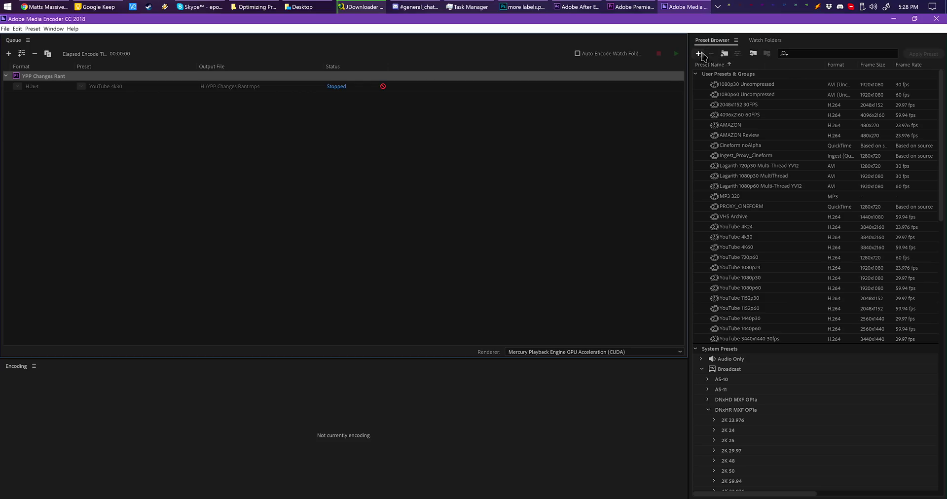
left_click(700, 53)
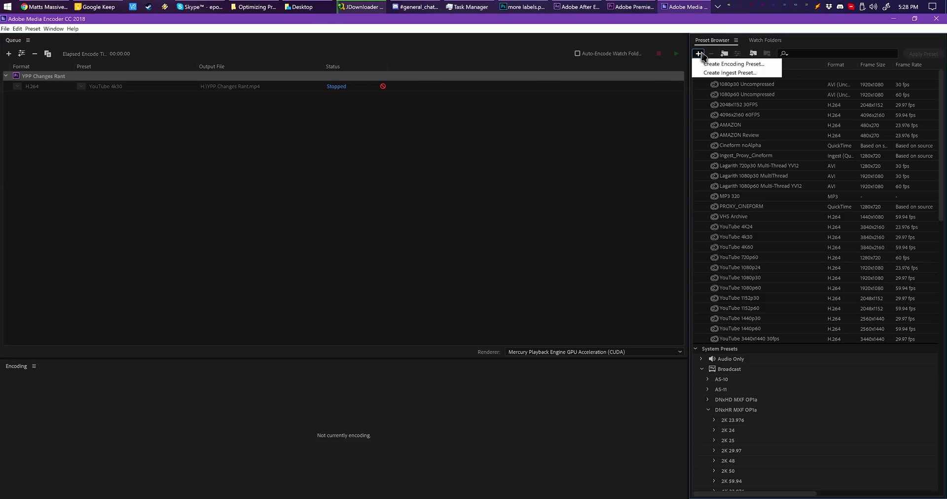
- Create a new ingest preset, clear its comments, and choose a GoPro CineForm RGB 12-bit transcode preset
left_click(762, 73)
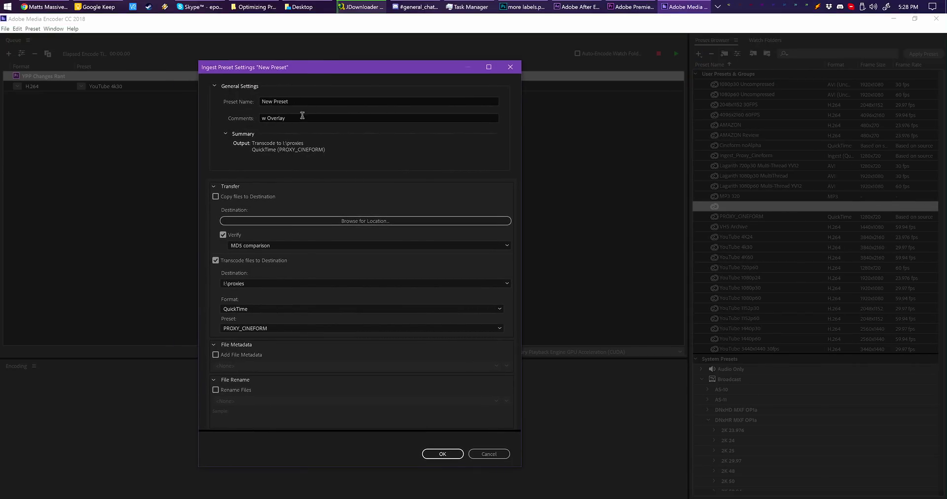
left_click(302, 115)
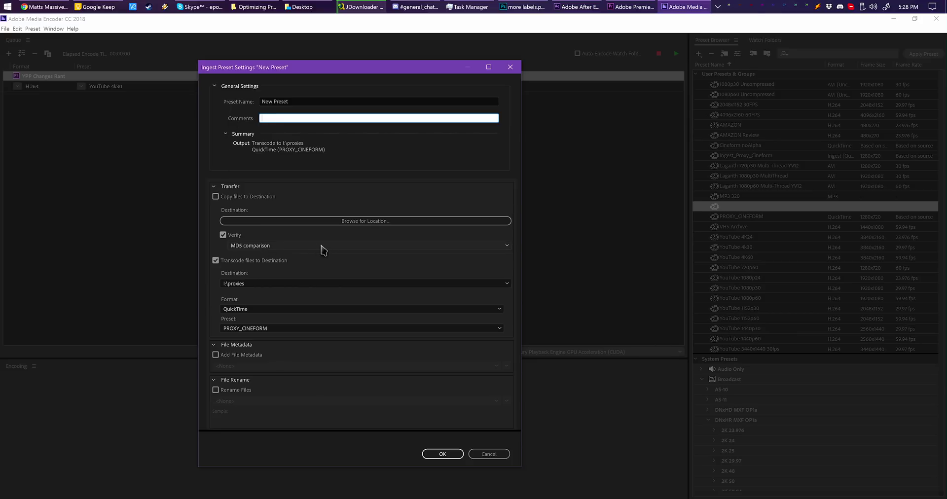
scroll(307, 328, "up", 2)
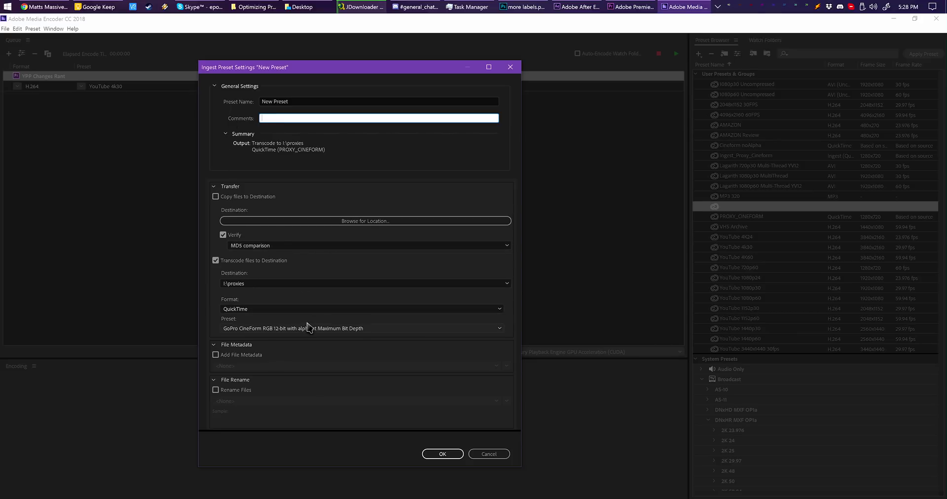
left_click(307, 328)
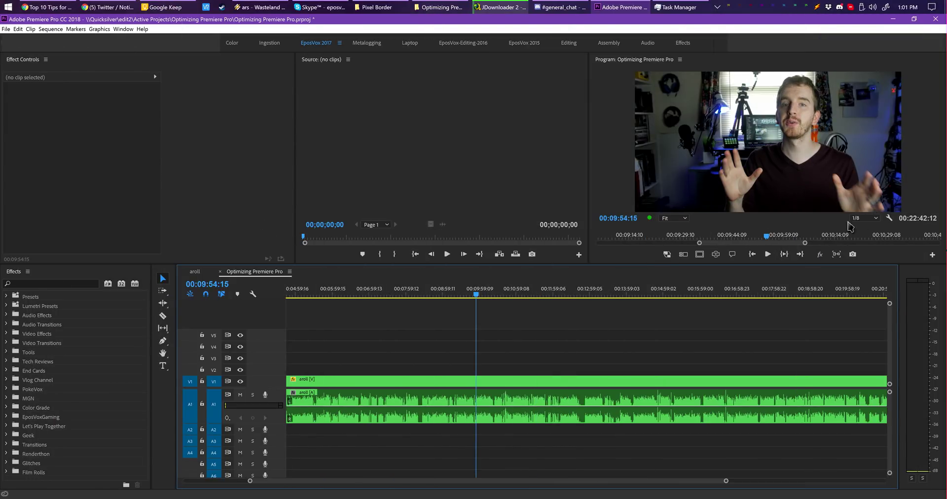
- Set Program monitor playback resolution to Full and turn on proxies for the sequence
left_click(861, 218)
left_click(861, 219)
left_click_drag(476, 294, 639, 326)
left_click(667, 254)
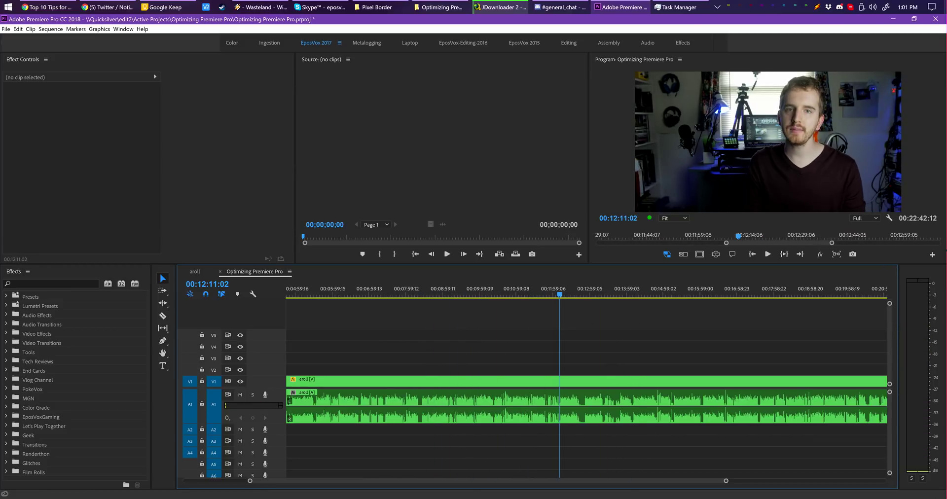
- Match-frame the aroll to its original camera clip and scrub it to compare playback
key("f")
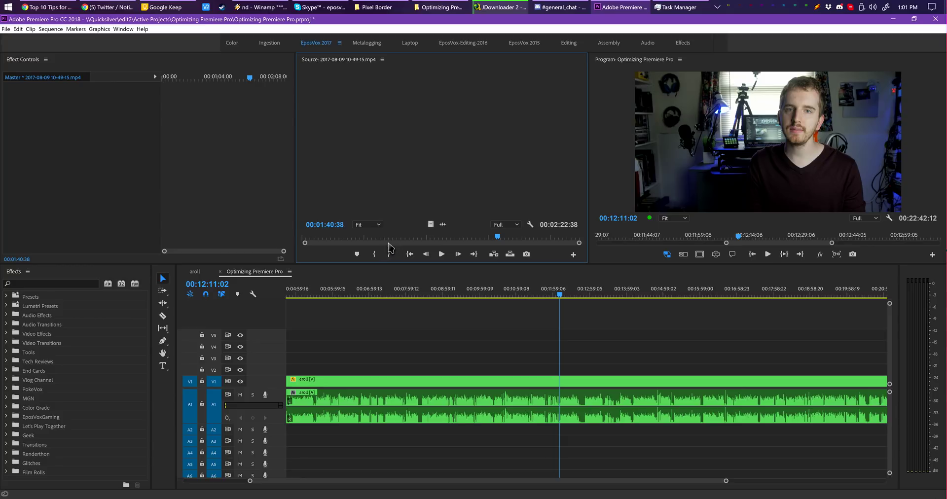
left_click(503, 241)
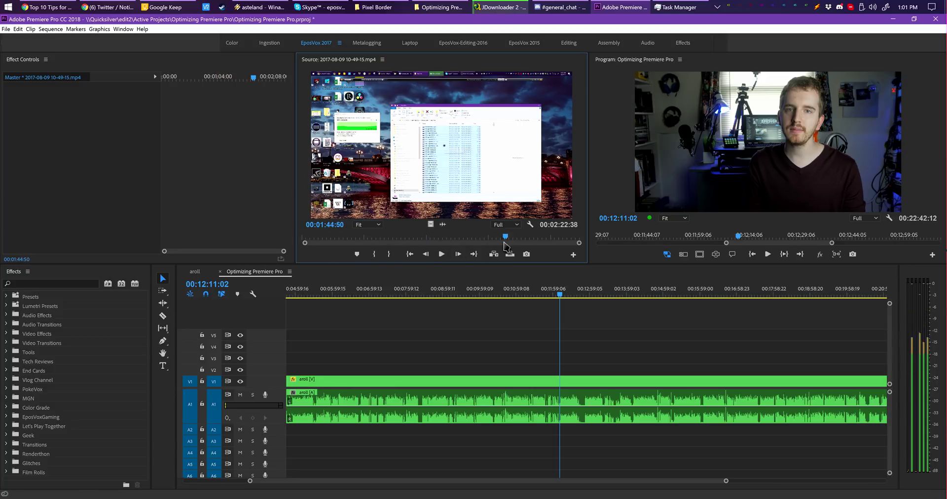
left_click(358, 241)
left_click_drag(342, 241, 495, 241)
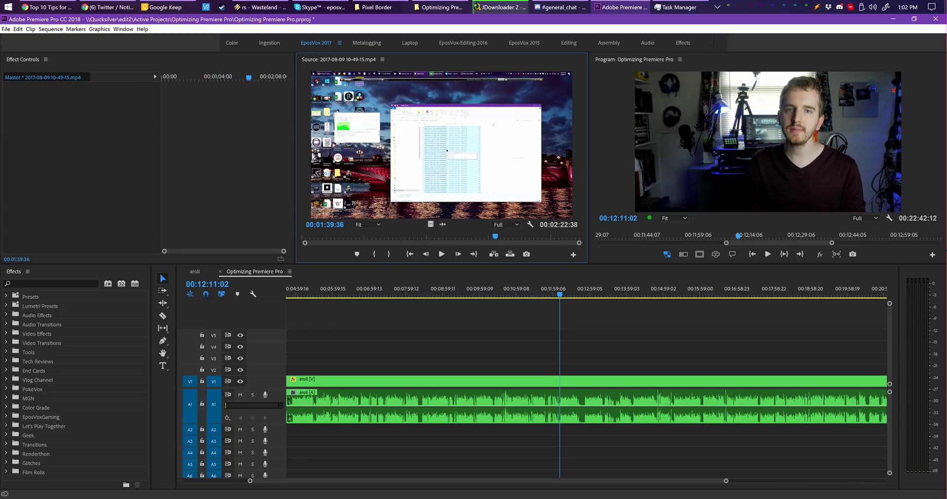
key("f")
left_click(544, 240)
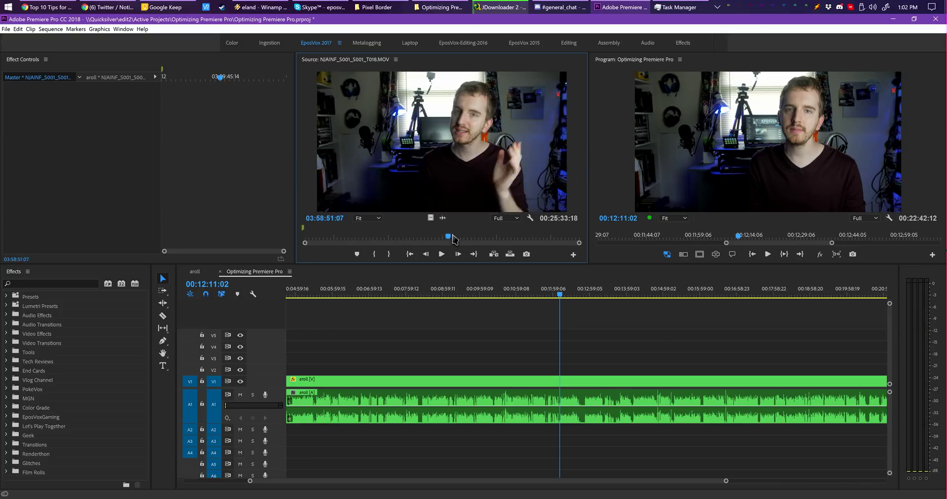
left_click_drag(545, 240, 471, 239)
left_click(722, 7)
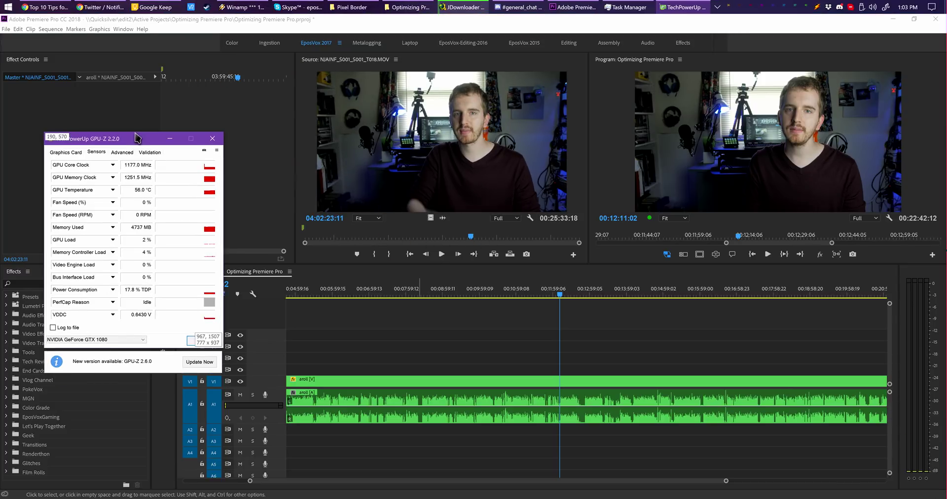
- Scrub the source clip back and forth while watching GPU load in GPU-Z
left_click(433, 237)
left_click(496, 239)
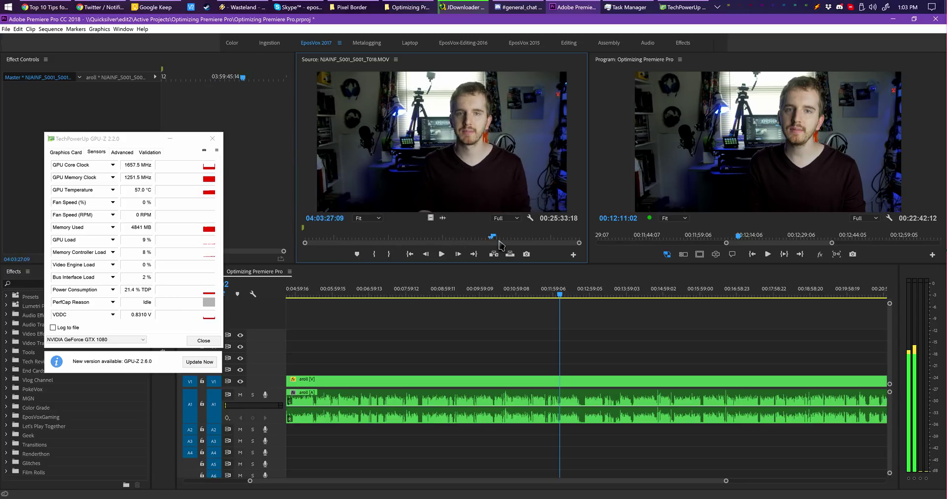
left_click_drag(492, 237, 372, 237)
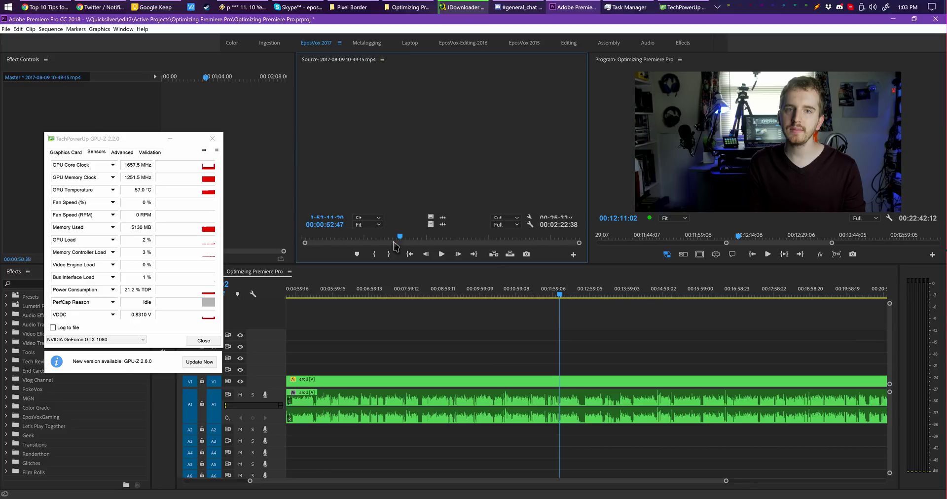
left_click(518, 240)
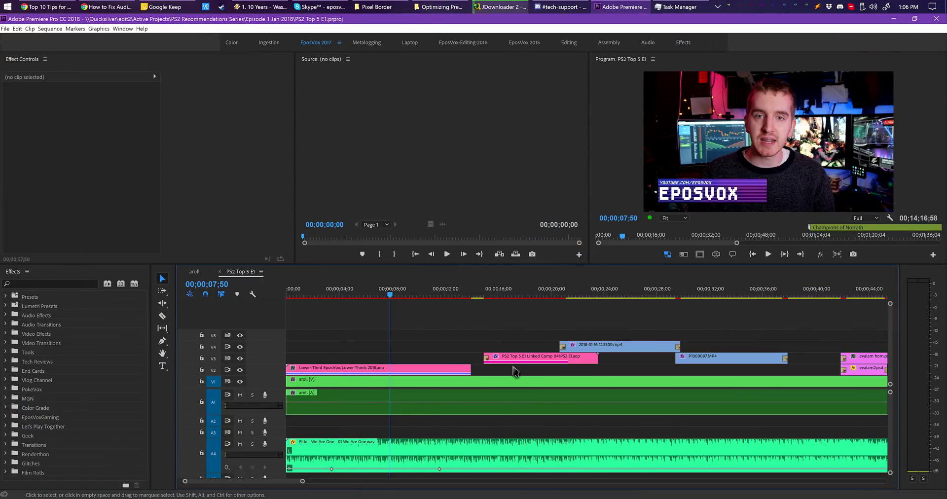
scroll(517, 370, "down", 5)
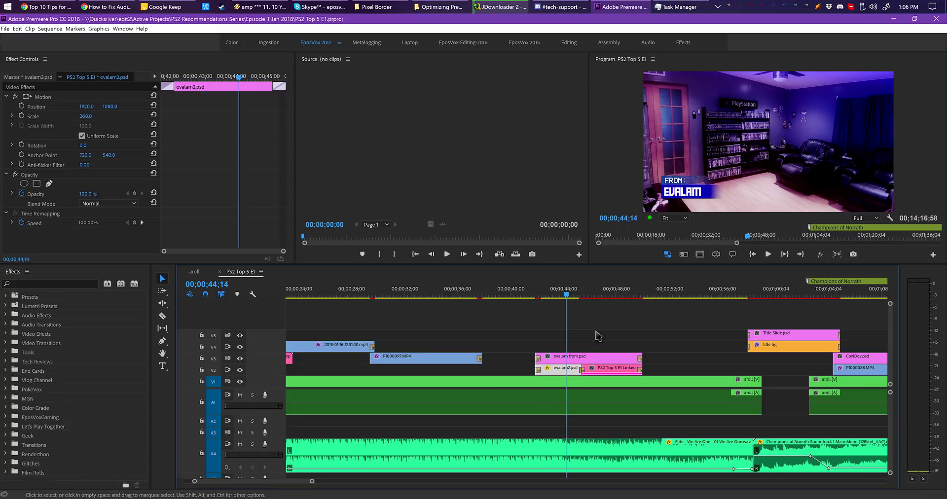
scroll(634, 363, "down", 3)
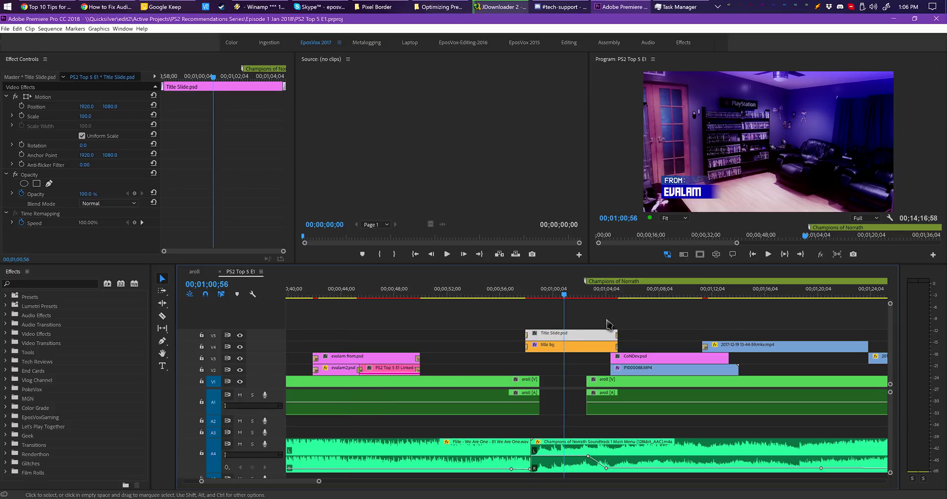
scroll(567, 316, "down", 1)
left_click_drag(552, 298, 551, 298)
scroll(493, 335, "down", 2)
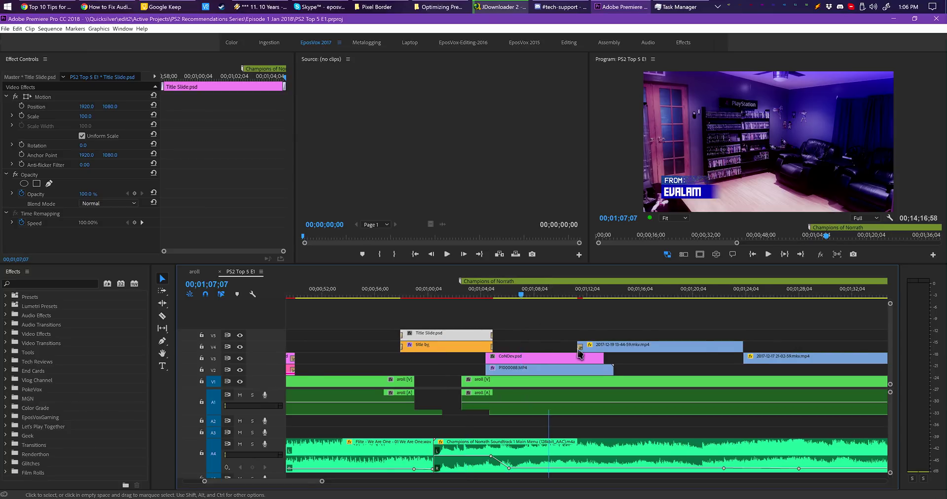
left_click(405, 356)
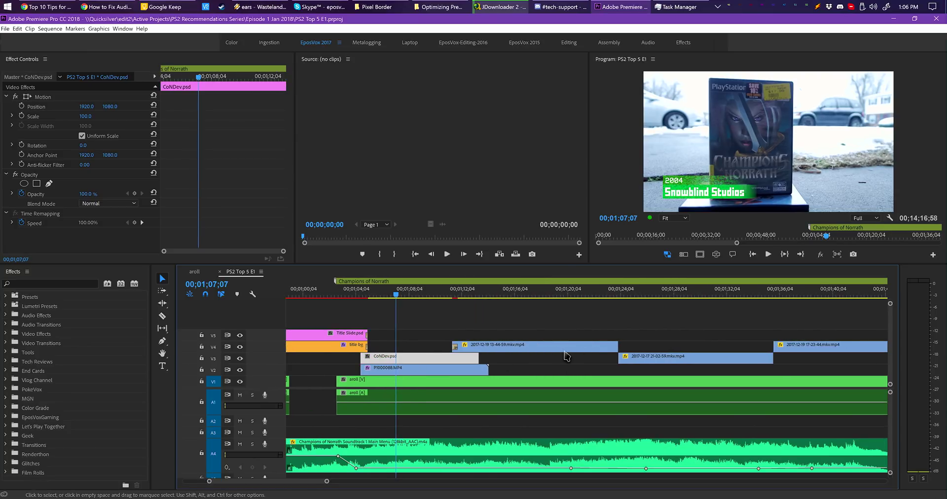
scroll(566, 356, "down", 15)
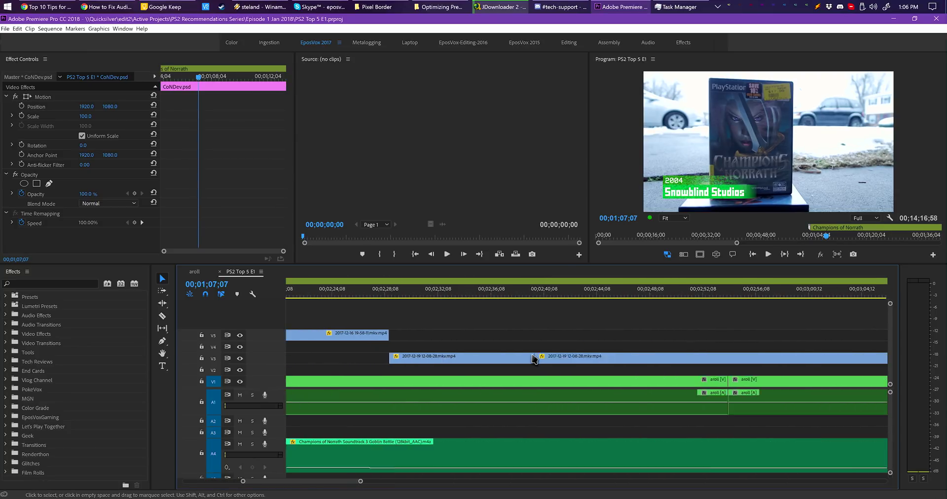
scroll(532, 359, "down", 20)
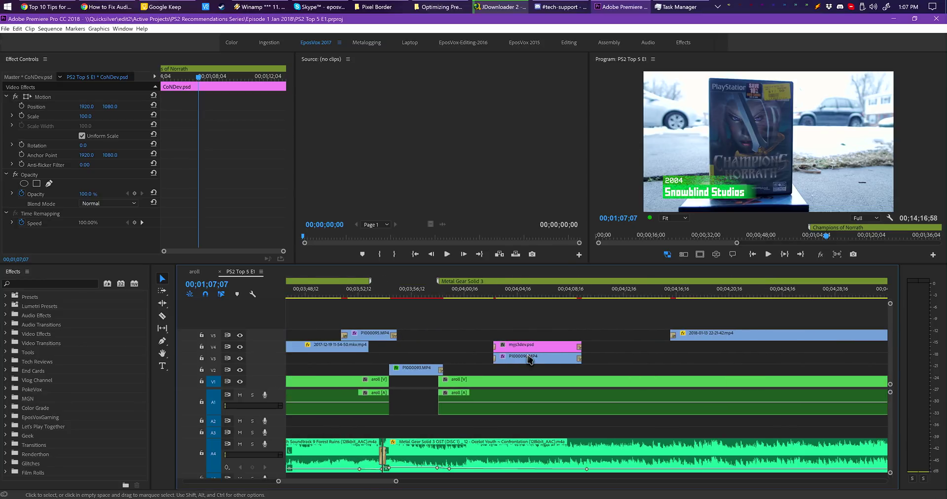